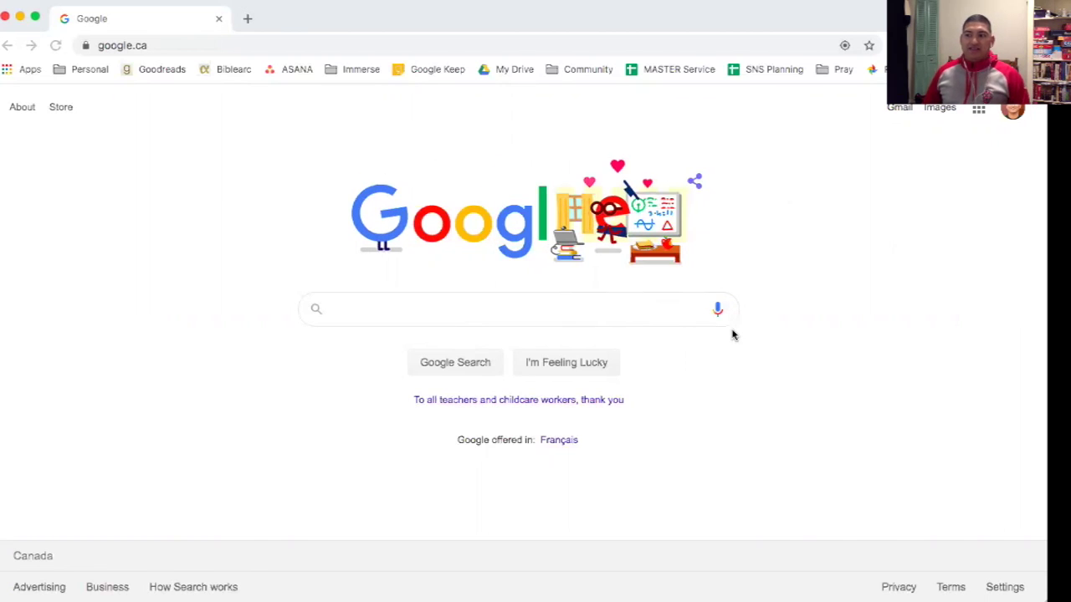
Find the Zoom website through a Google search and open the account page
type("Zoom")
key("Return")
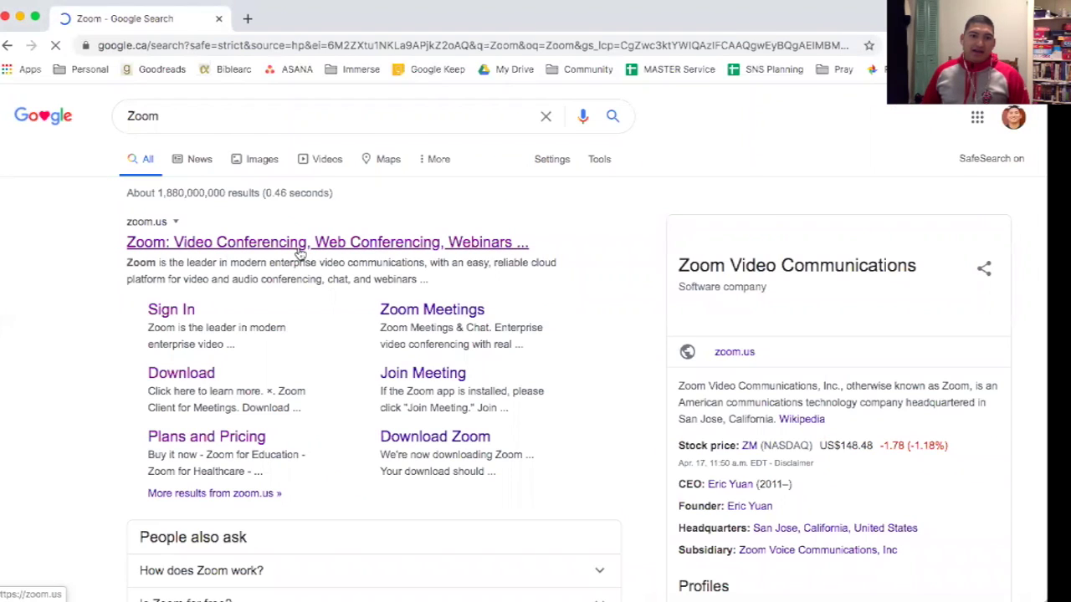
left_click(298, 250)
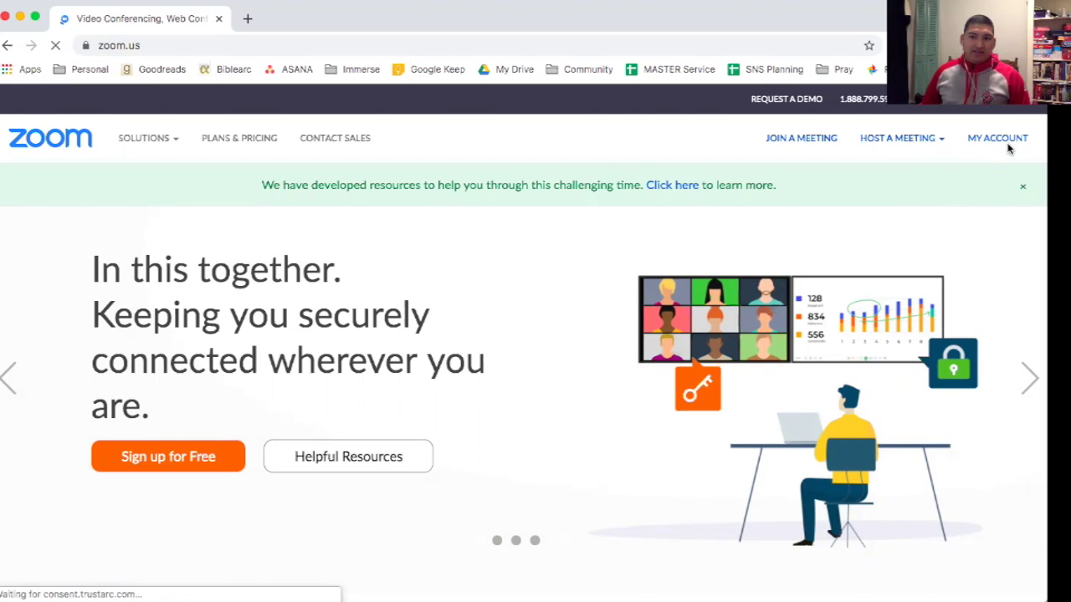
left_click(1006, 144)
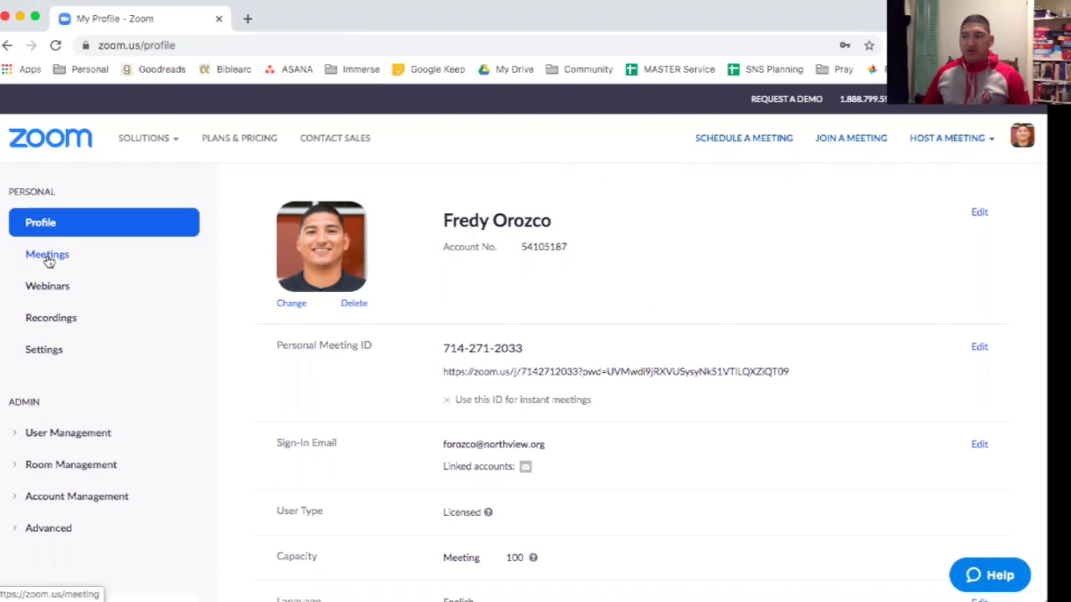
Start scheduling a new meeting with the topic "Test Meeting - NYA CG"
left_click(48, 259)
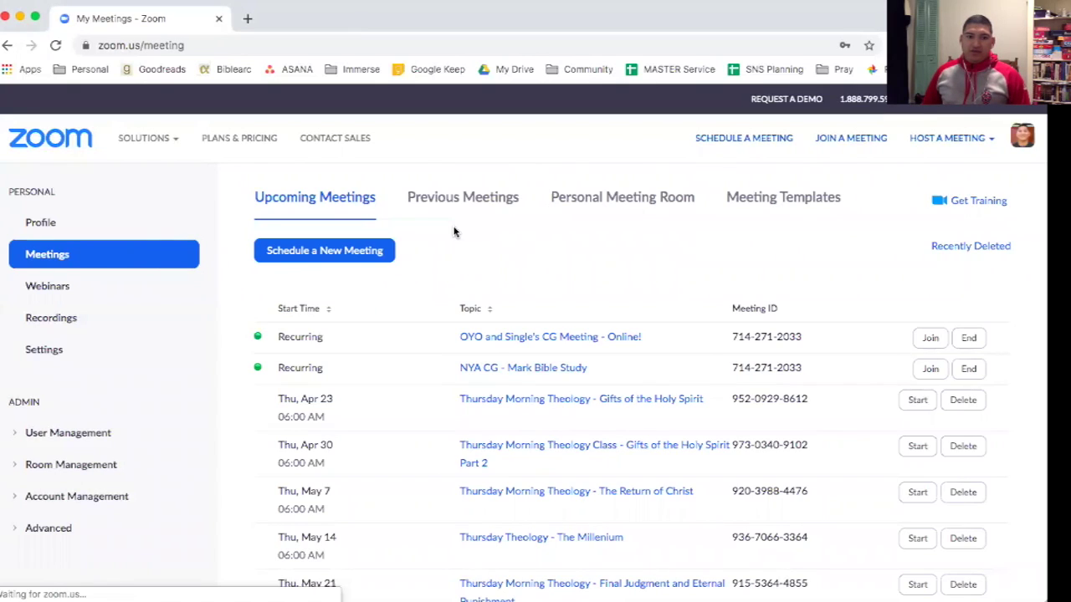
left_click(338, 256)
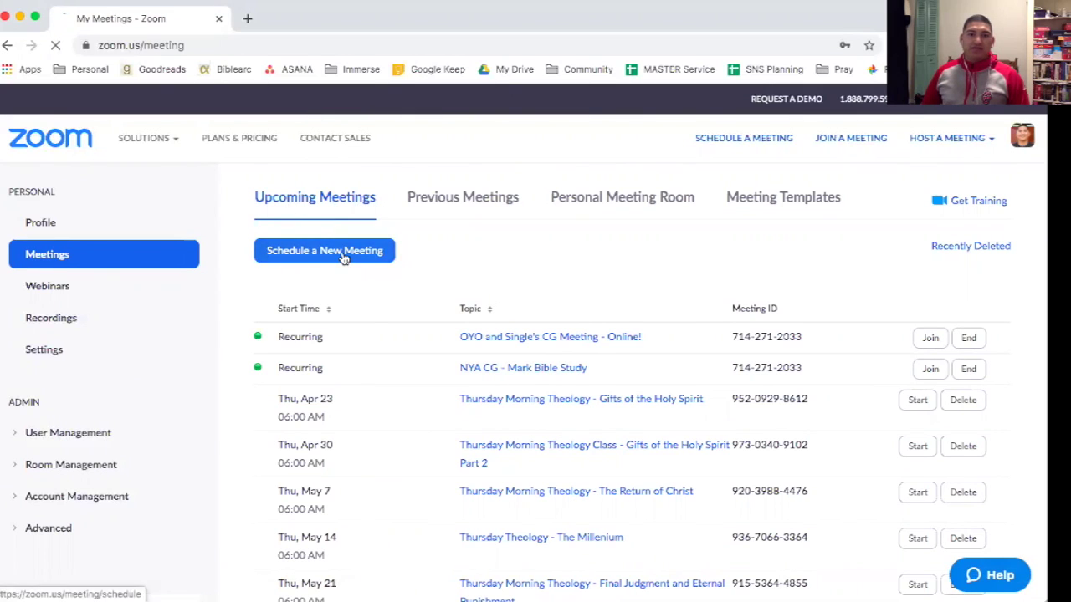
left_click(342, 257)
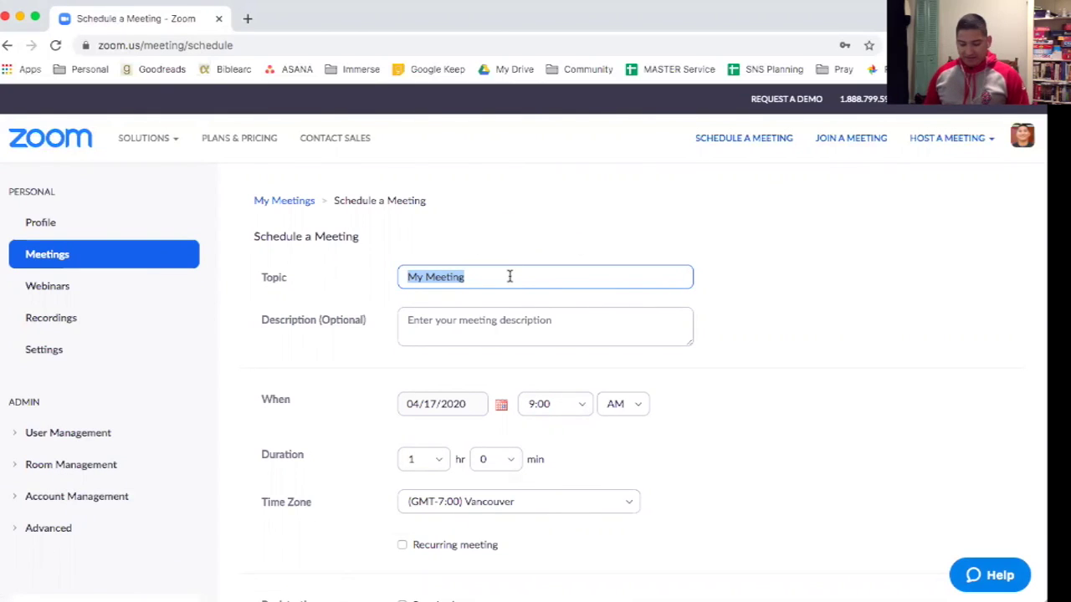
type("Test")
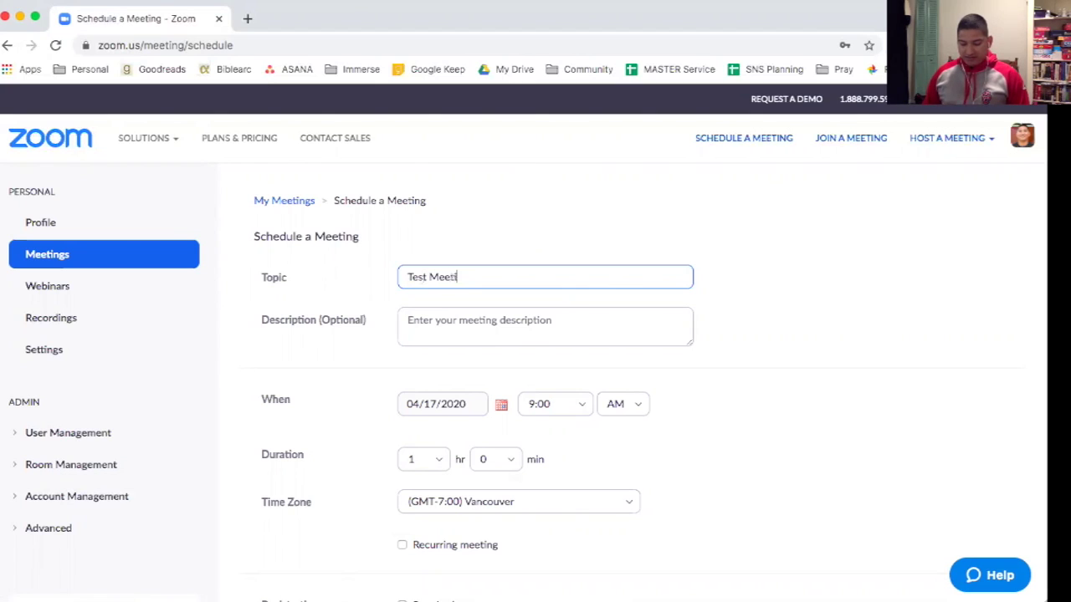
type(" Meeting - NYA CG")
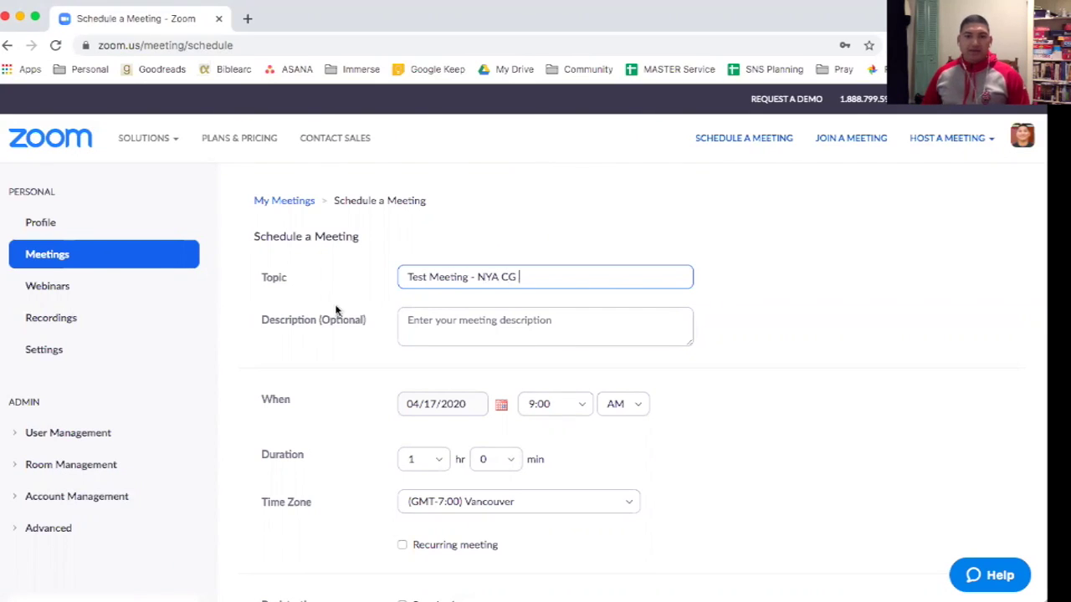
Set the meeting's start to 04/21/2020 at 7:00 PM
scroll(304, 347, "down", 2)
left_click(501, 323)
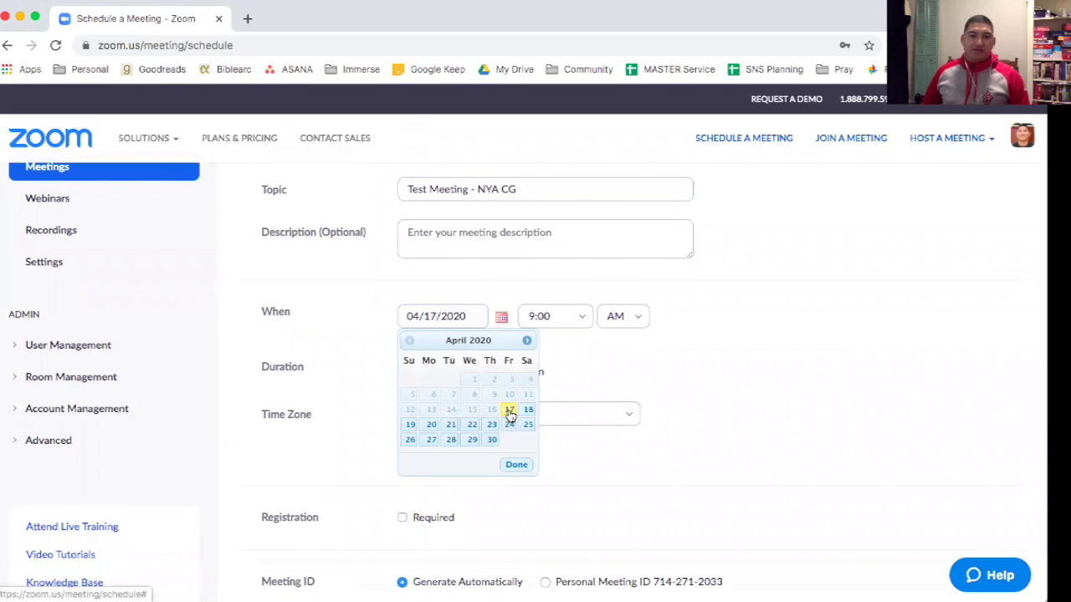
left_click(450, 425)
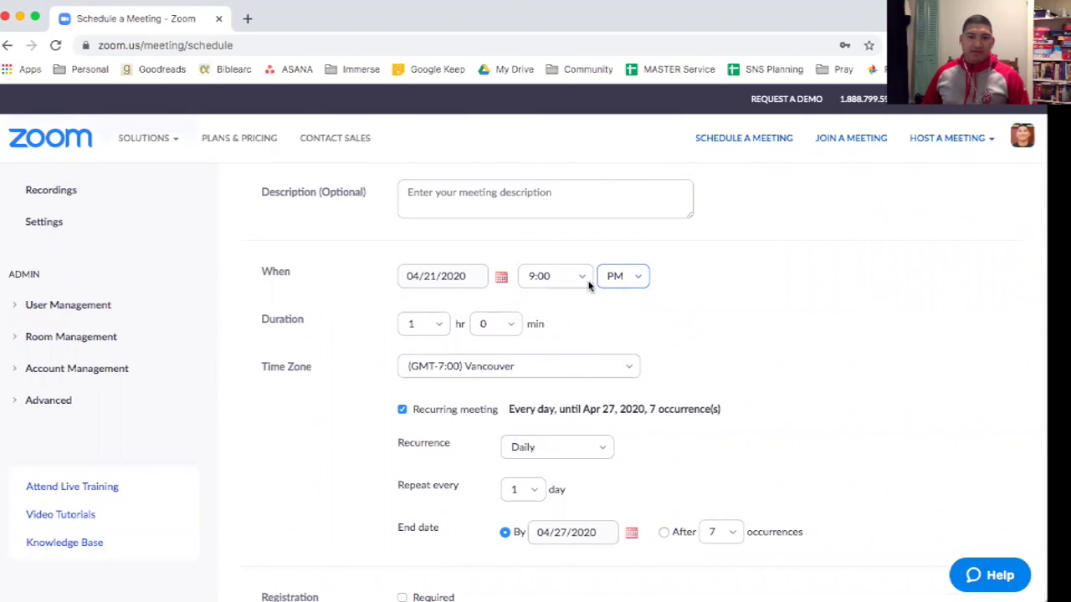
left_click(585, 283)
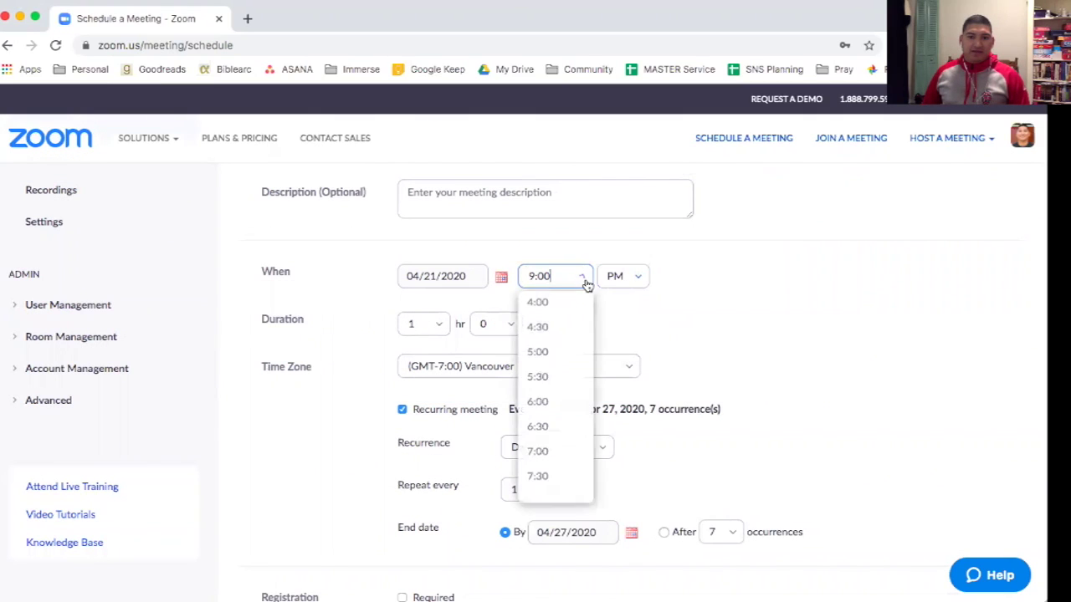
scroll(559, 405, "down", 1)
scroll(561, 405, "up", 2)
scroll(560, 403, "down", 3)
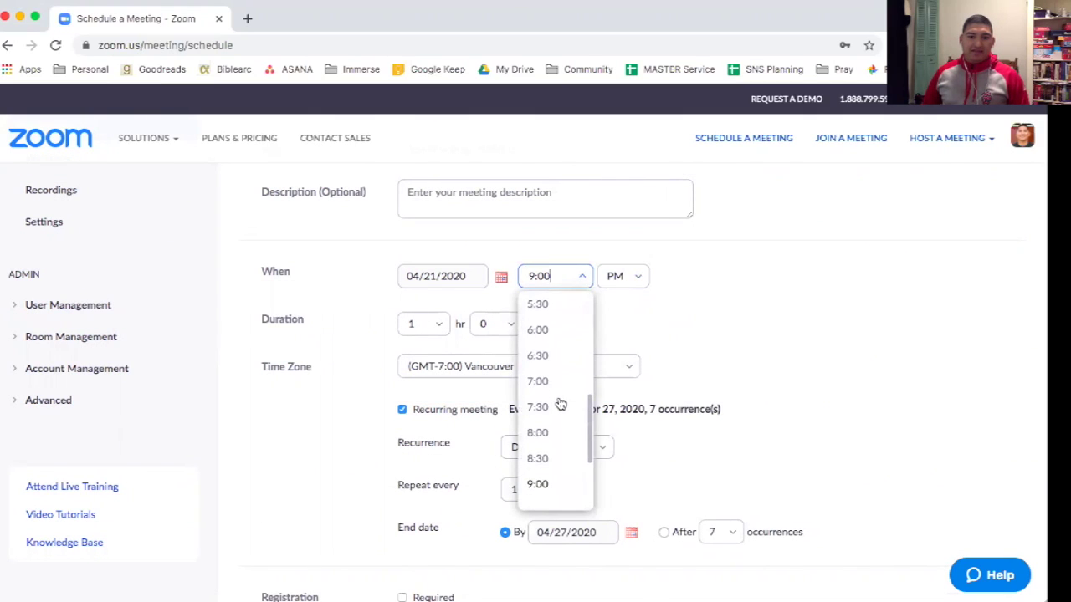
left_click(544, 386)
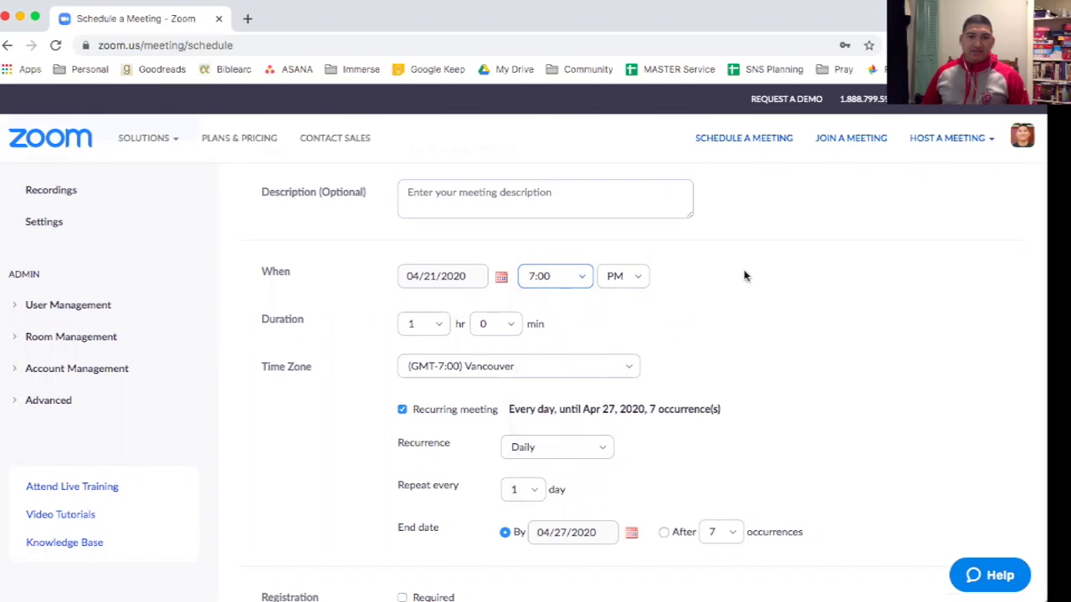
Set the meeting duration to 2 hours and turn off the recurring meeting option
left_click(438, 326)
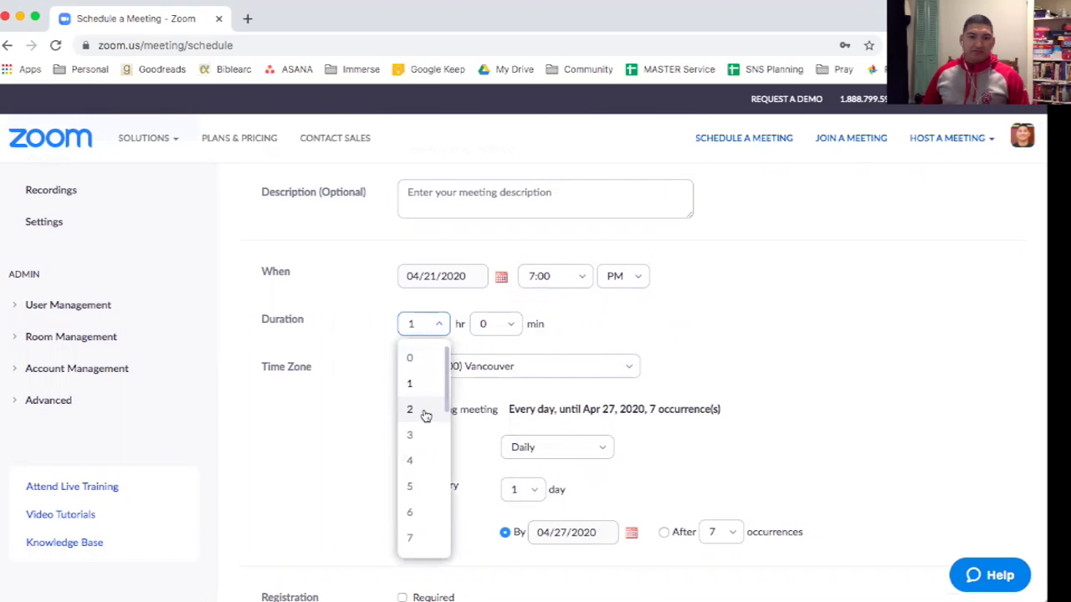
left_click(425, 414)
scroll(338, 385, "down", 3)
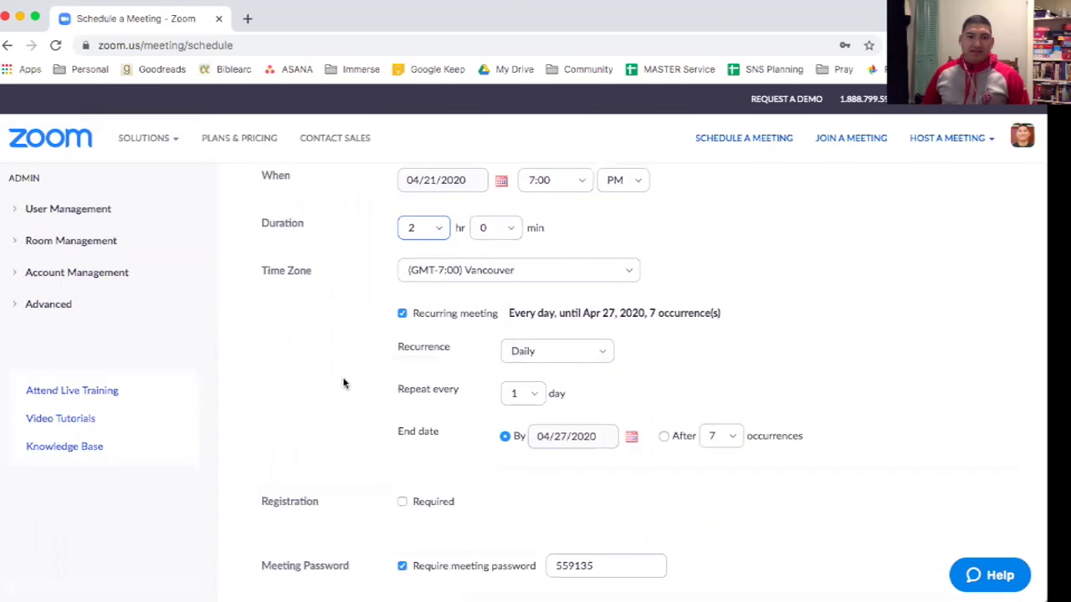
left_click(403, 313)
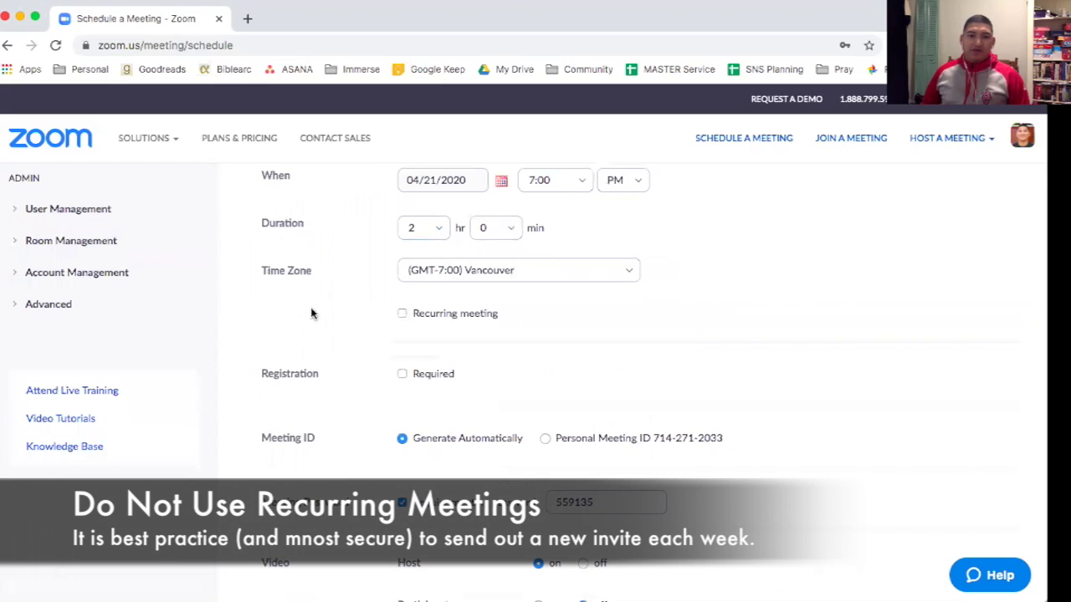
Choose an automatically generated meeting ID instead of the personal meeting ID
scroll(310, 312, "down", 2)
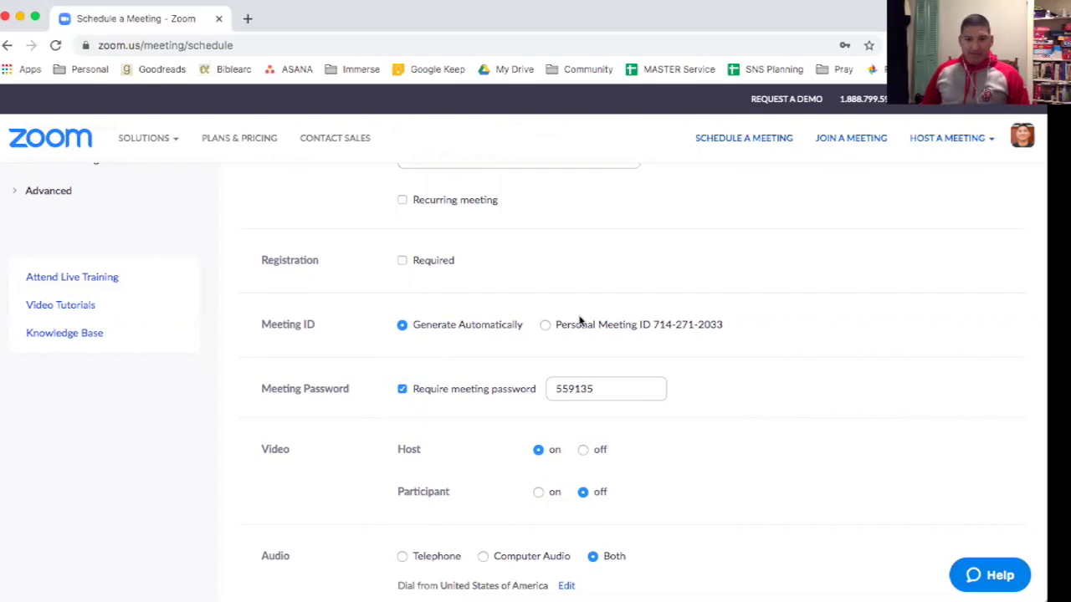
left_click_drag(736, 332, 557, 333)
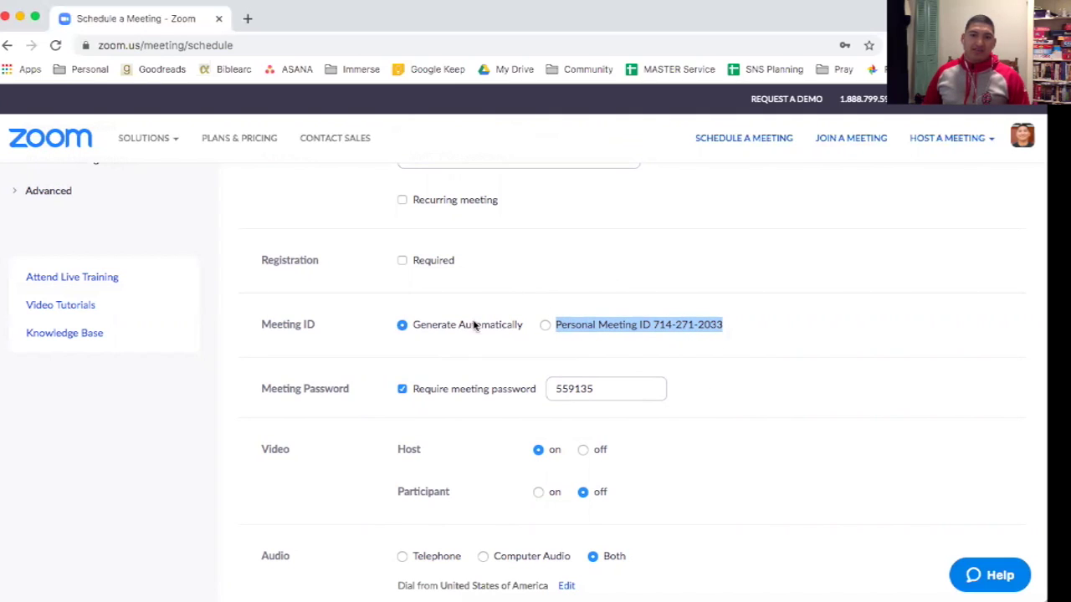
left_click(434, 331)
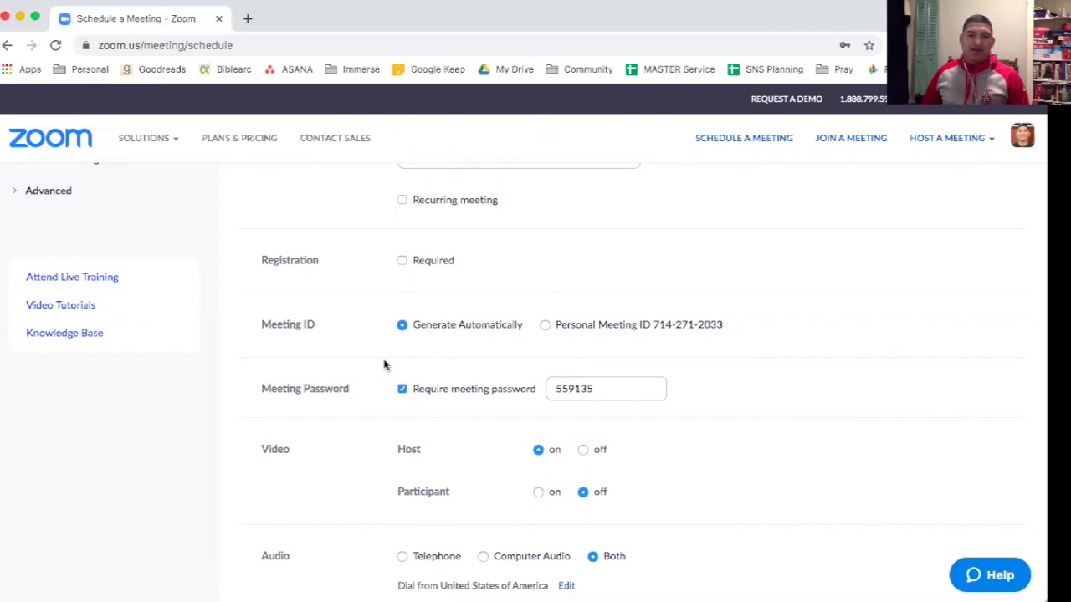
Review the meeting password requirement, video and audio settings, and the meeting options such as muting on entry and the waiting room
scroll(385, 365, "down", 2)
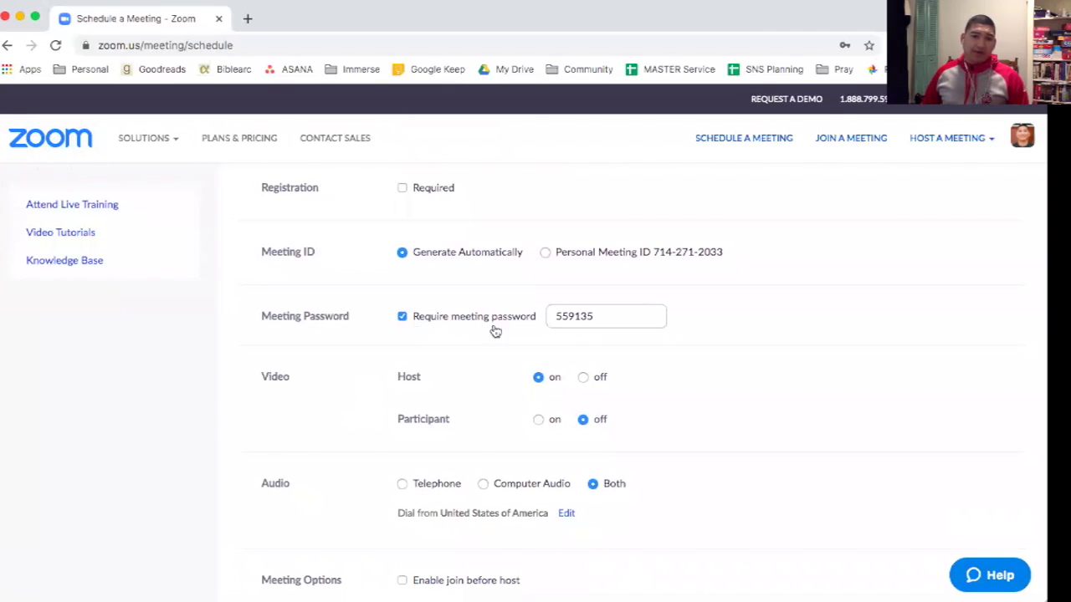
left_click_drag(611, 316, 505, 323)
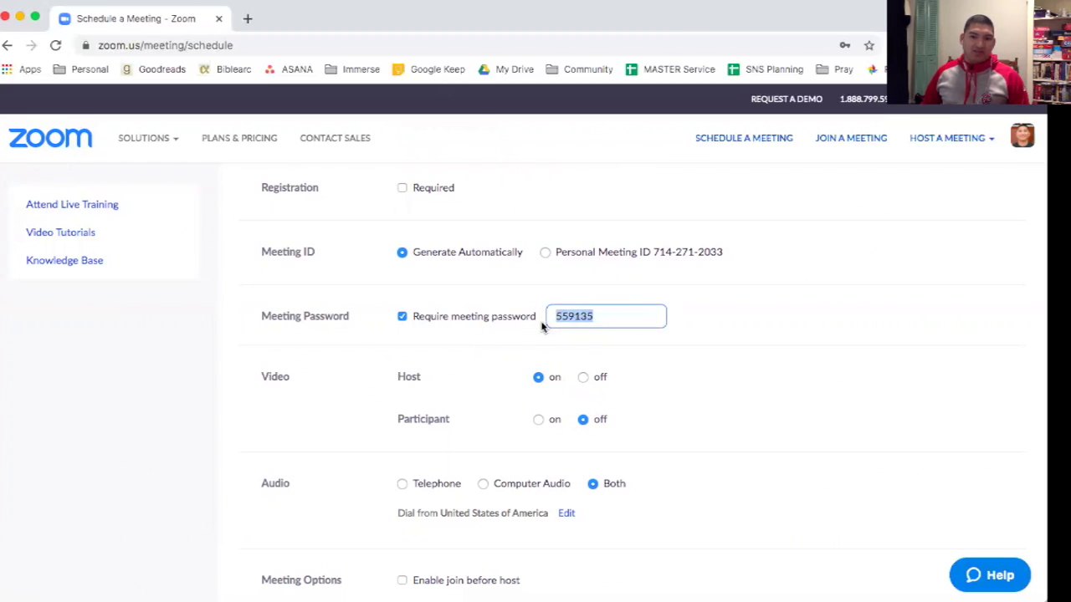
left_click(274, 413)
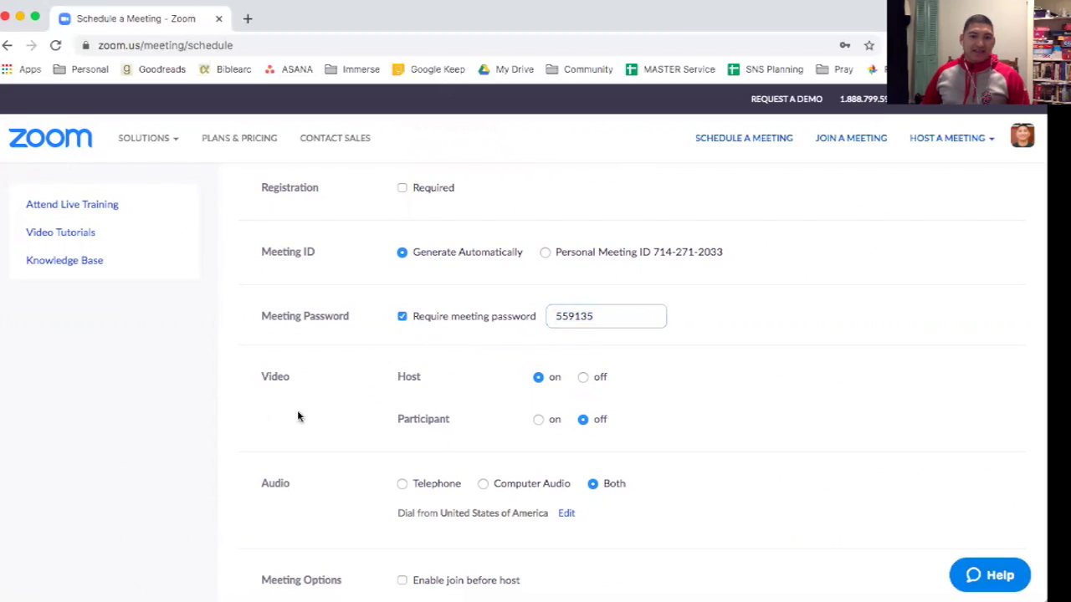
scroll(318, 408, "down", 4)
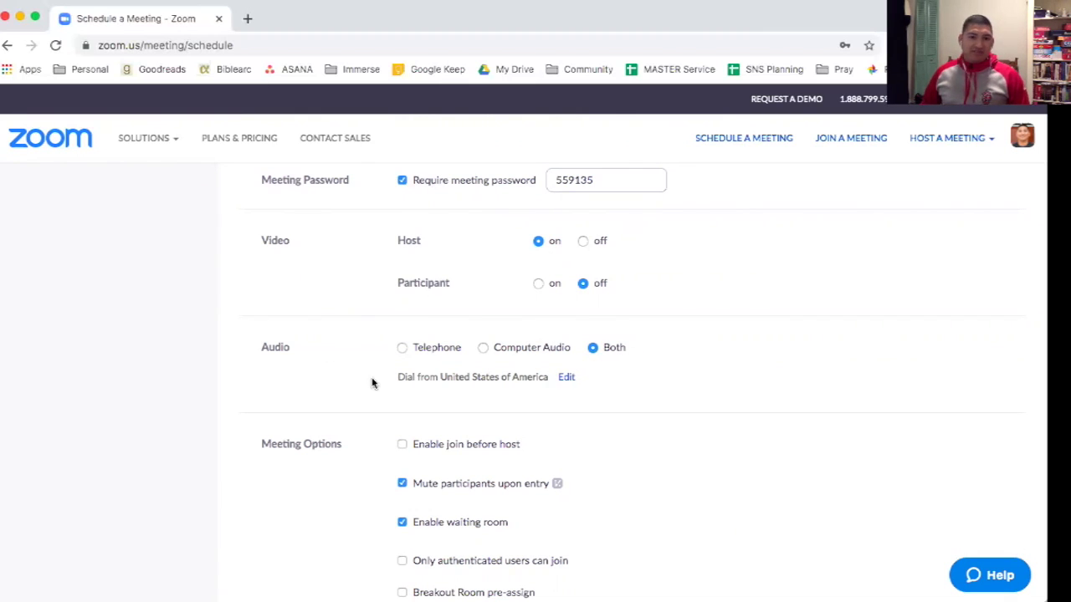
scroll(373, 383, "down", 3)
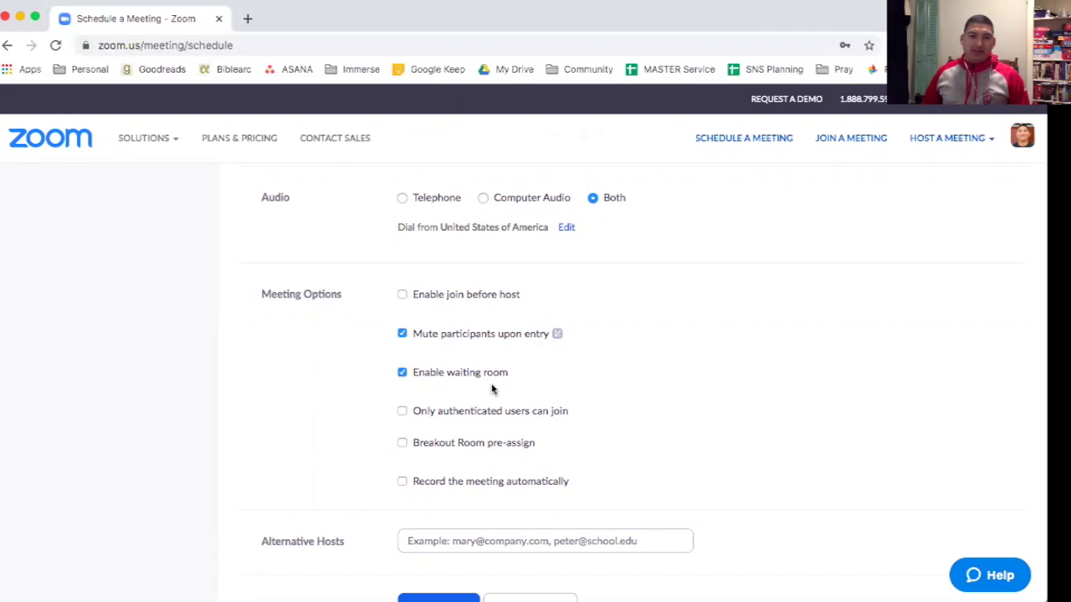
scroll(492, 389, "up", 5)
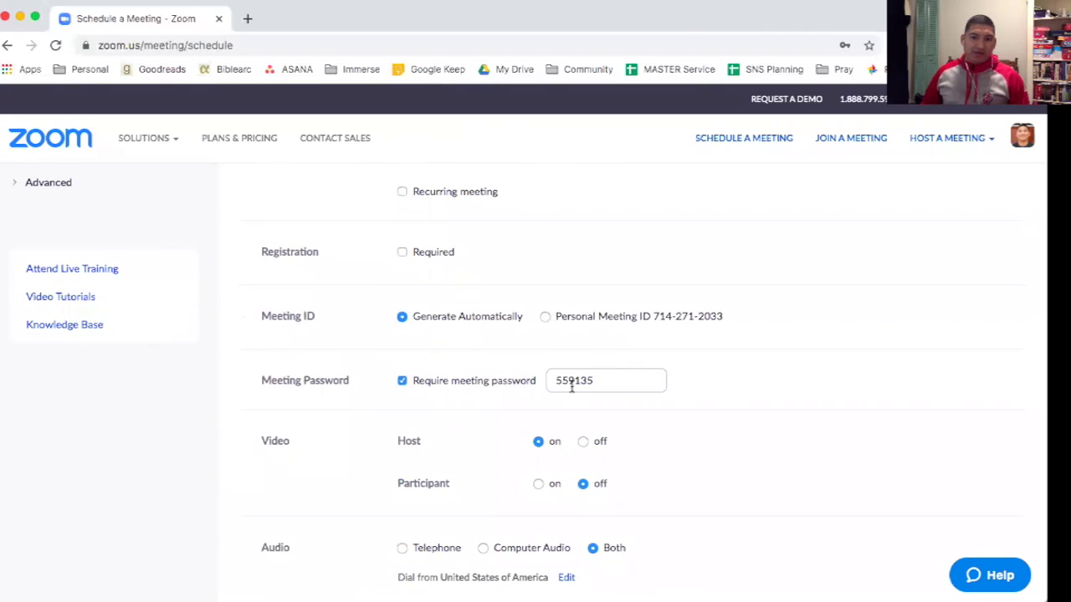
scroll(488, 471, "down", 3)
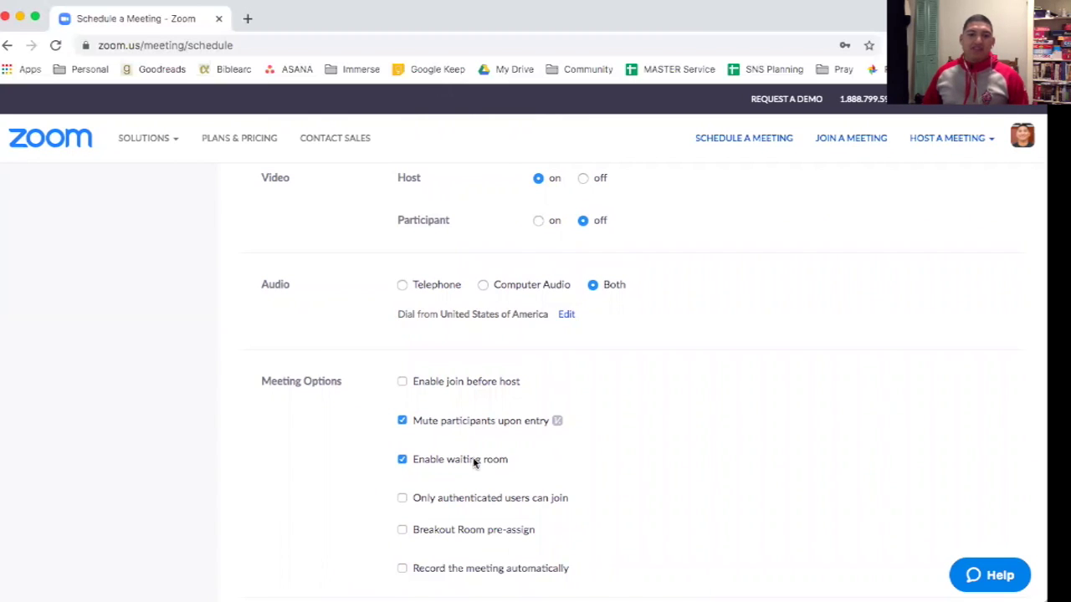
scroll(510, 459, "down", 1)
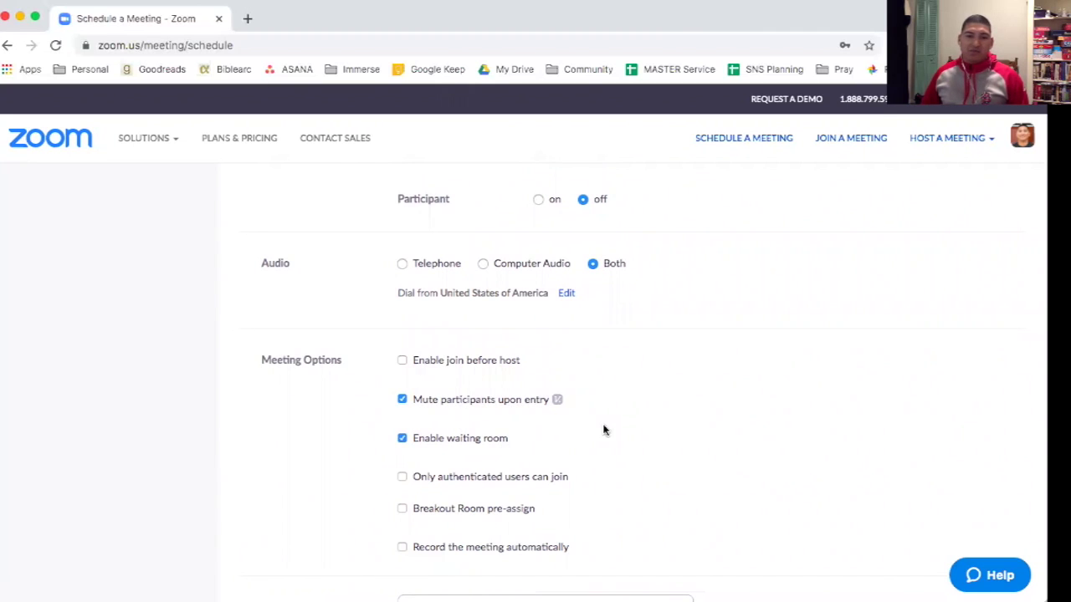
Save the new meeting with its remaining options as they are
scroll(540, 457, "down", 3)
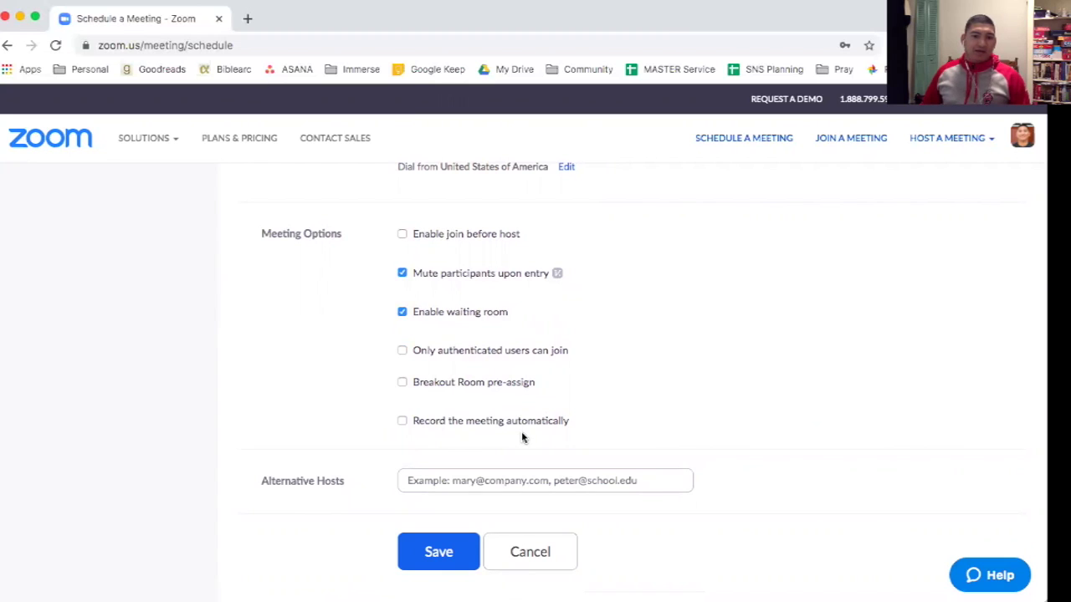
scroll(522, 438, "down", 3)
left_click(439, 424)
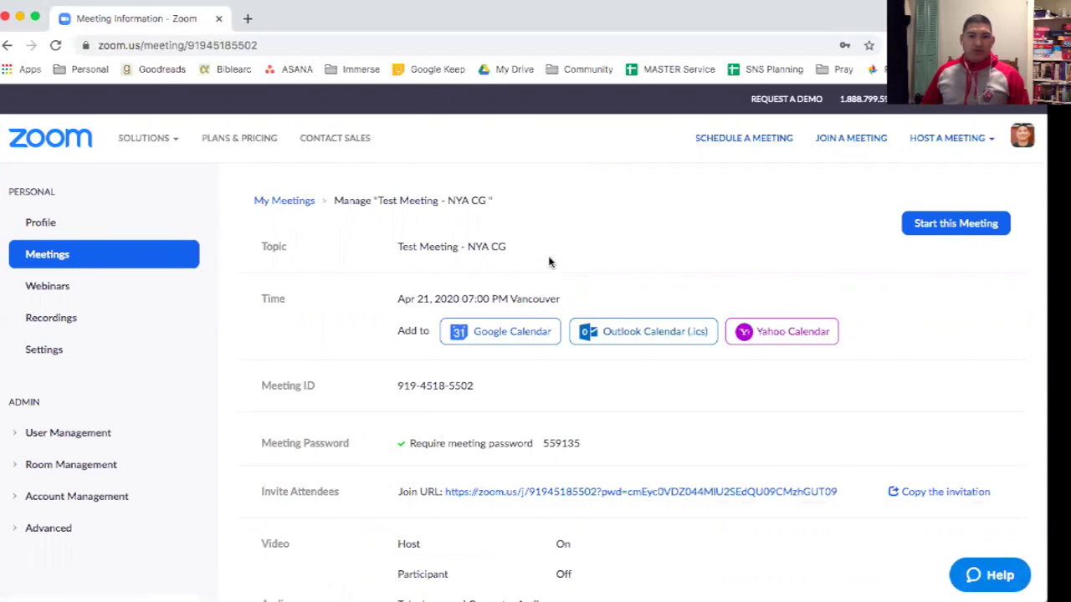
Check the saved meeting's details and open its invitation text for copying
scroll(549, 262, "down", 1)
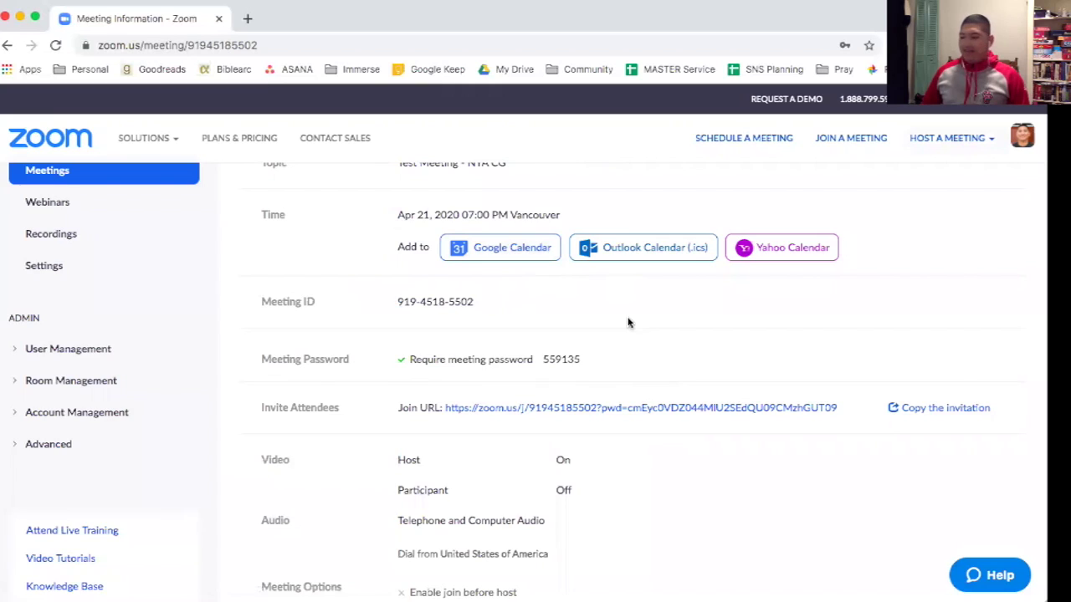
scroll(629, 323, "up", 1)
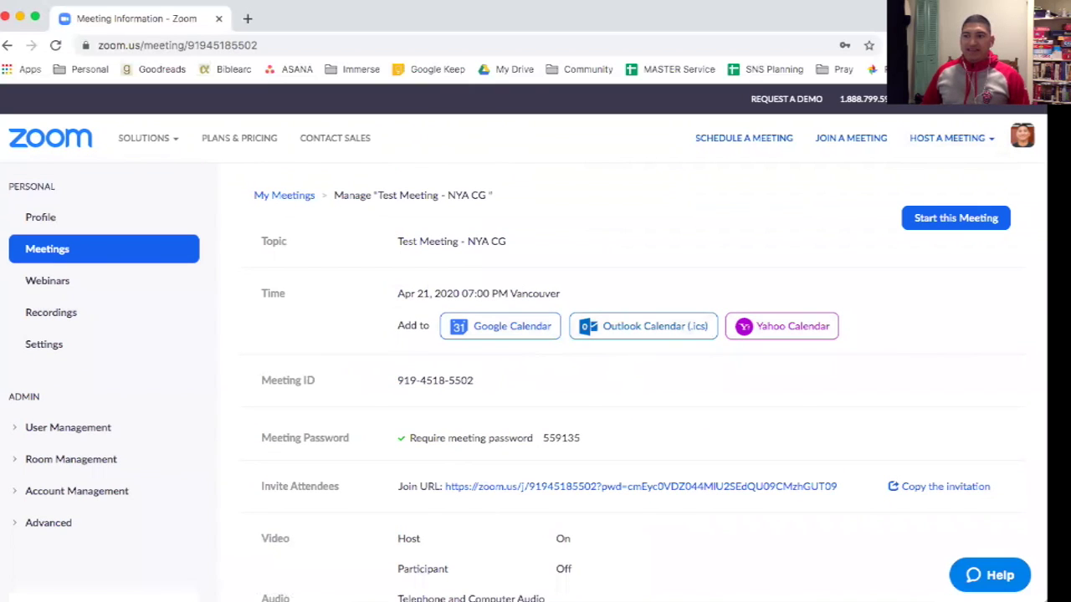
scroll(337, 356, "up", 1)
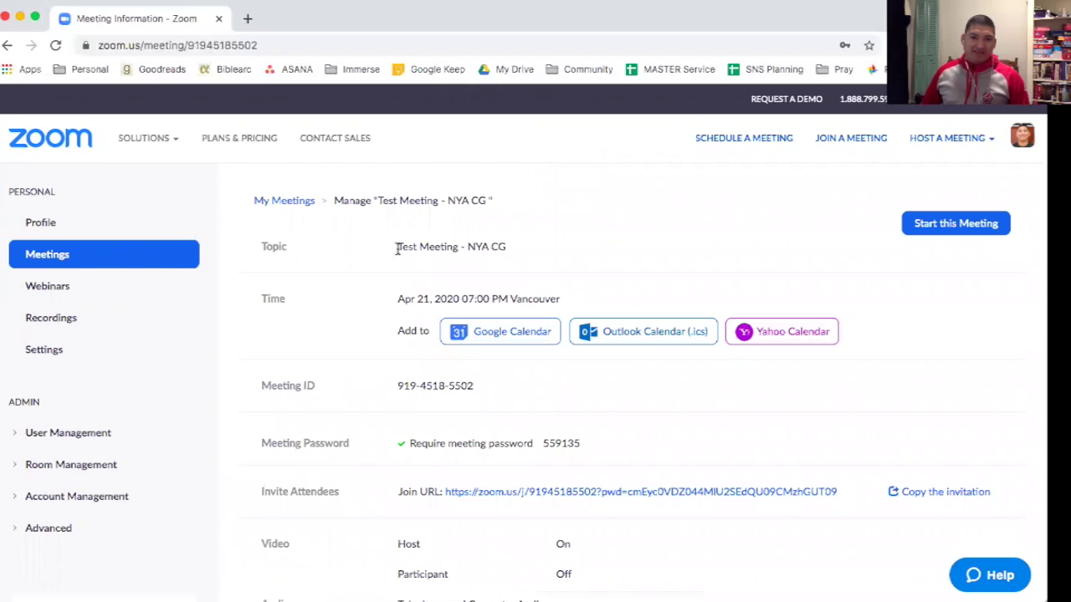
scroll(586, 335, "down", 1)
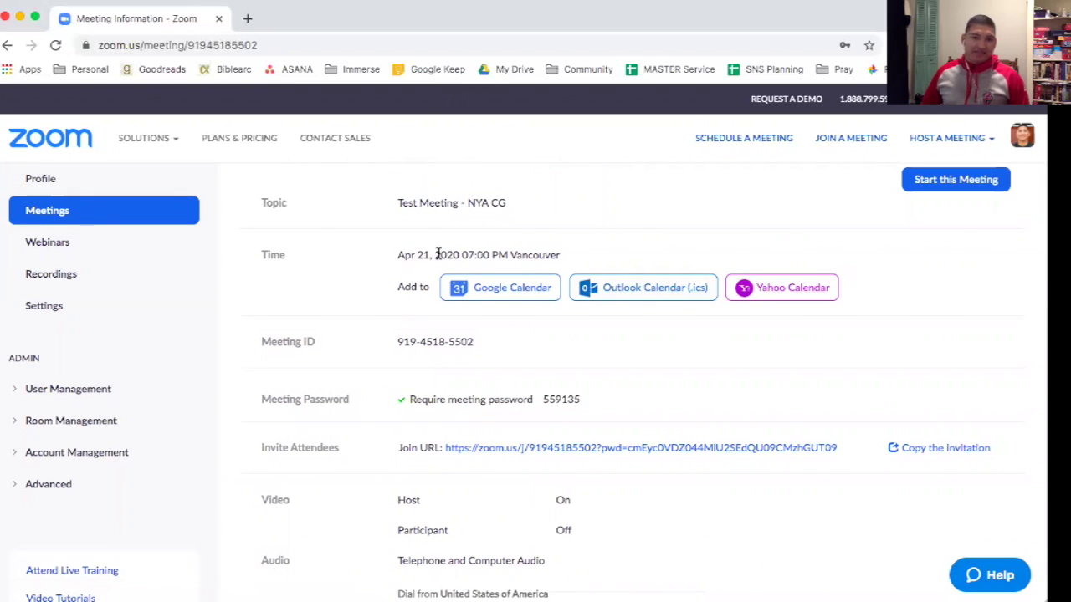
scroll(578, 430, "down", 1)
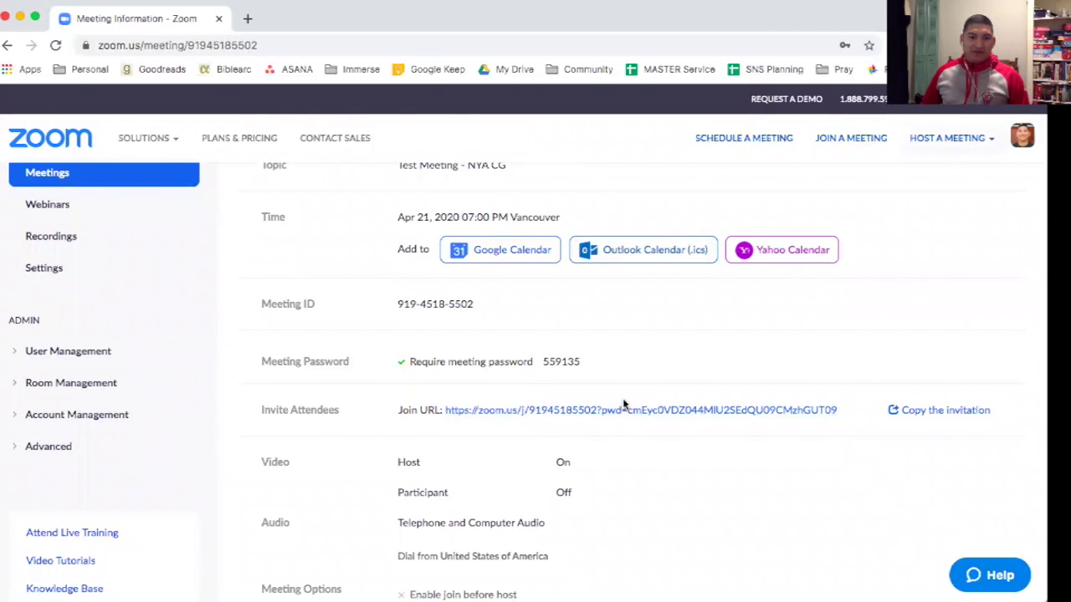
left_click(939, 411)
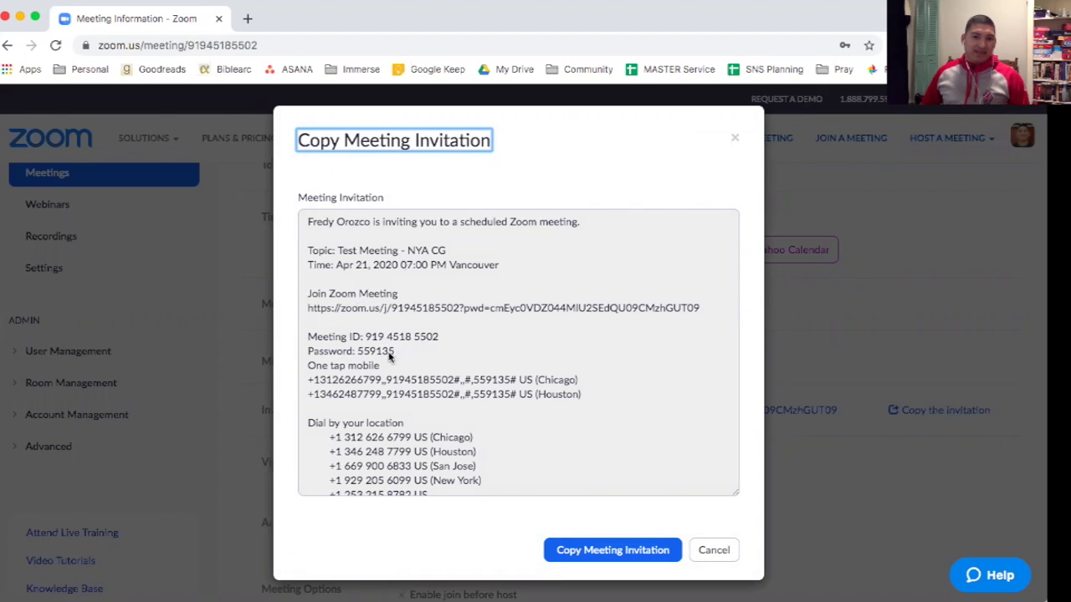
Look through the full meeting invitation text, copy it to the clipboard, and close the invitation dialog
scroll(489, 385, "down", 8)
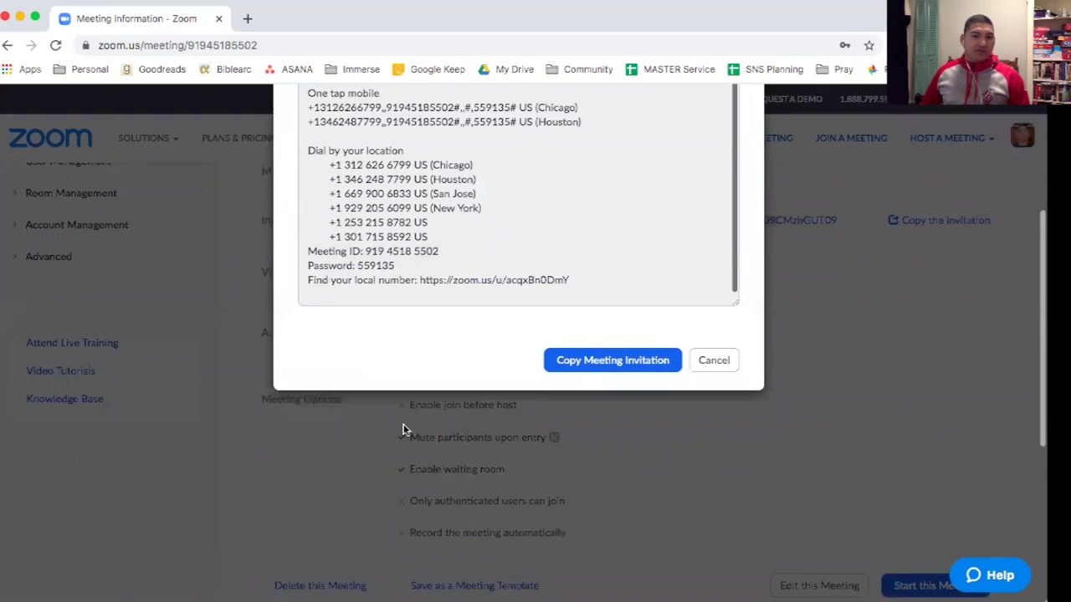
scroll(463, 280, "up", 5)
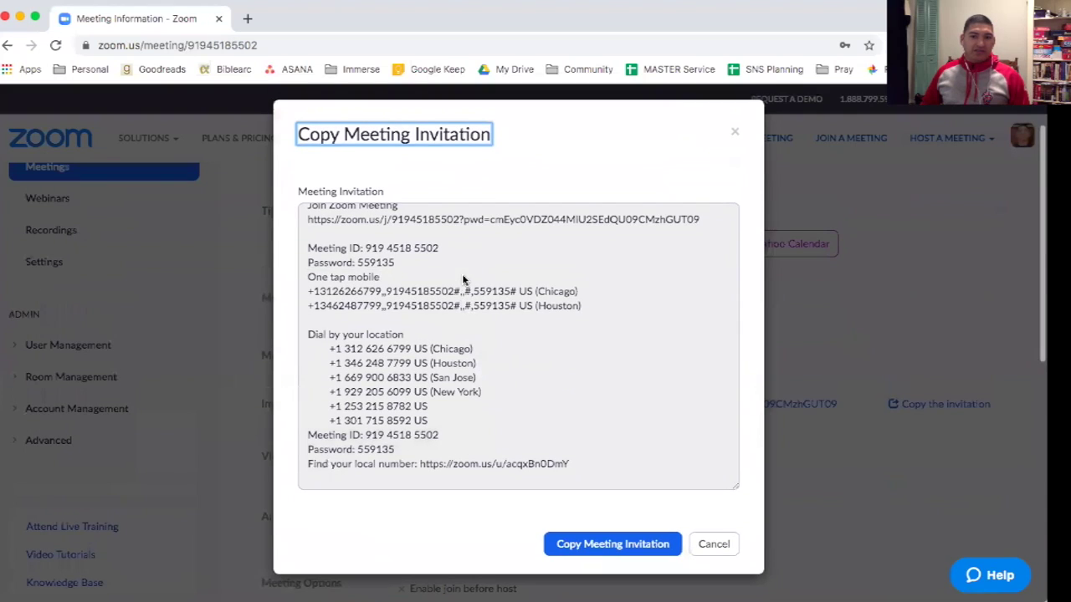
left_click(601, 545)
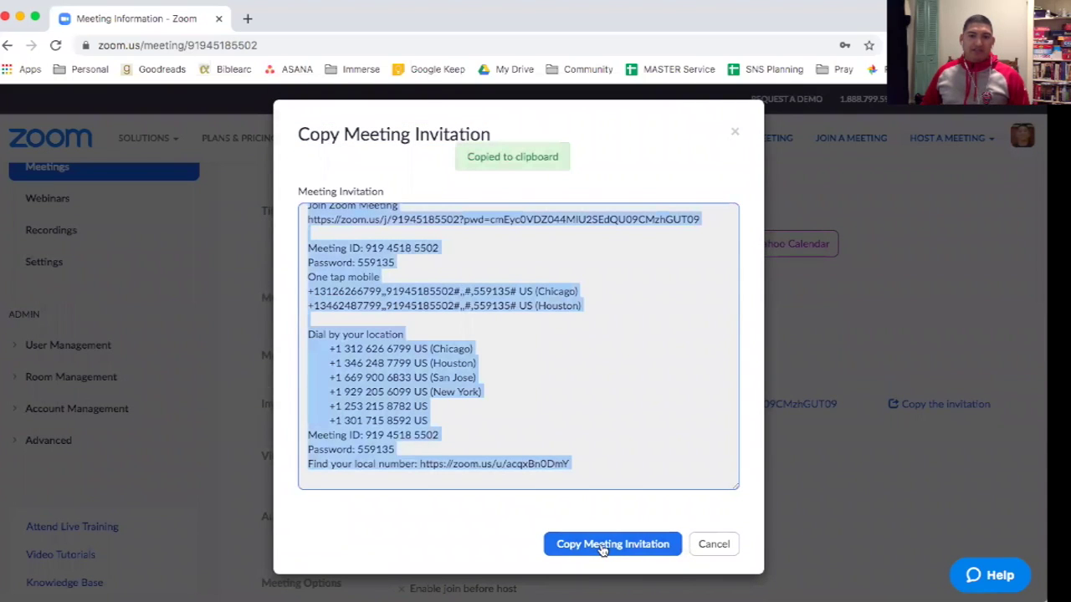
left_click(736, 134)
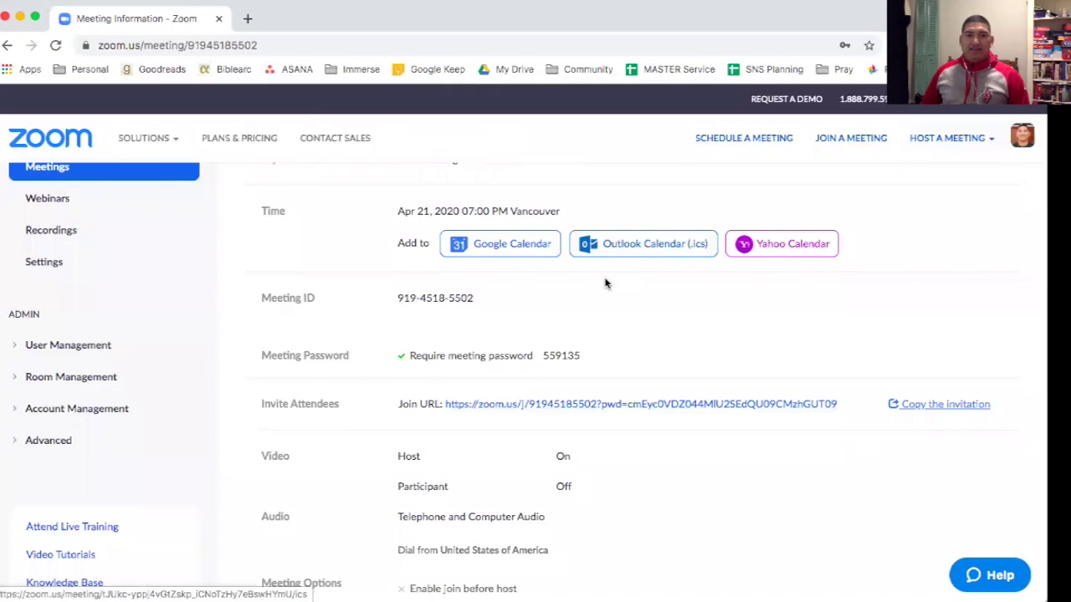
Open Gmail in a new browser tab by searching Google for "gmail"
left_click(246, 19)
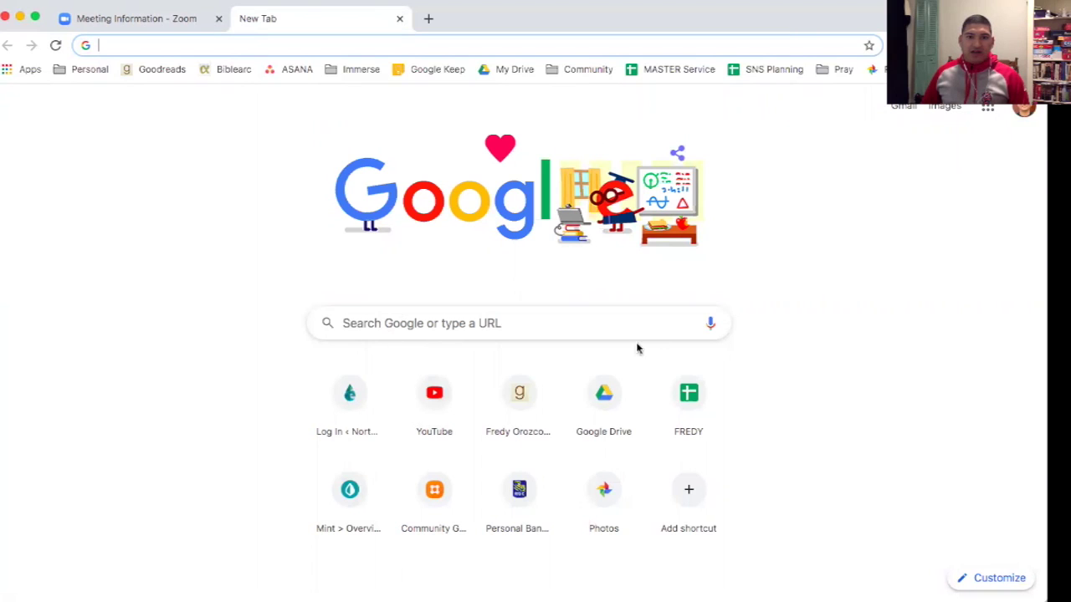
left_click(519, 329)
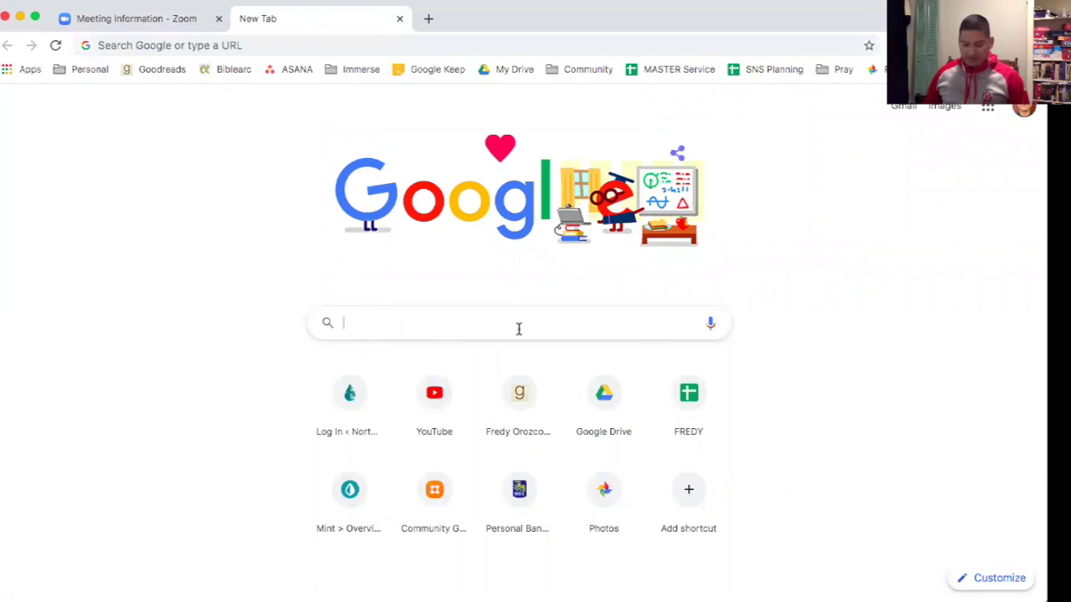
type("gmail")
key("Return")
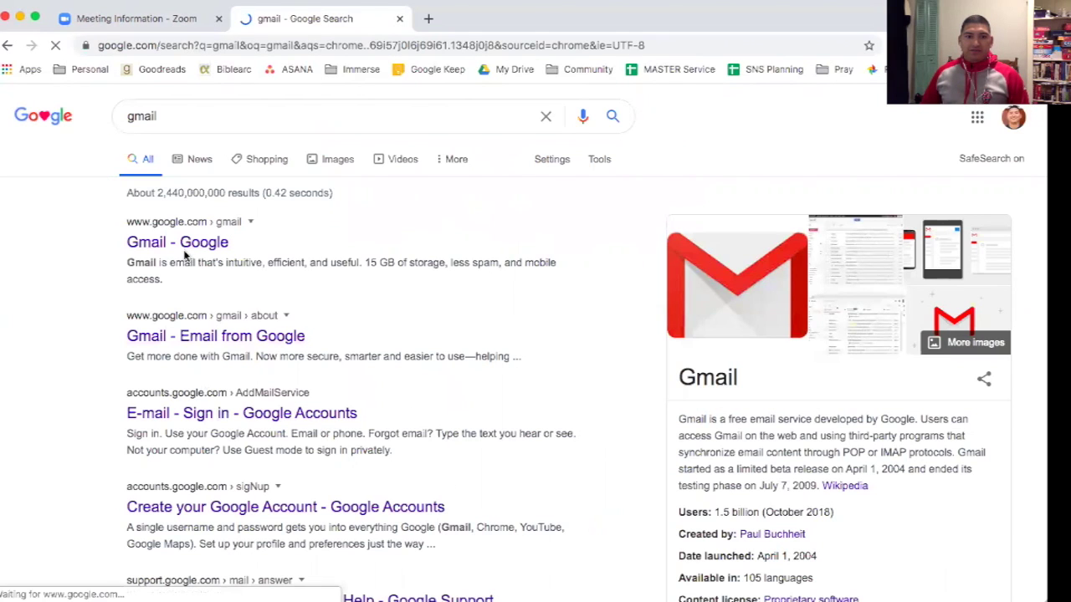
left_click(178, 243)
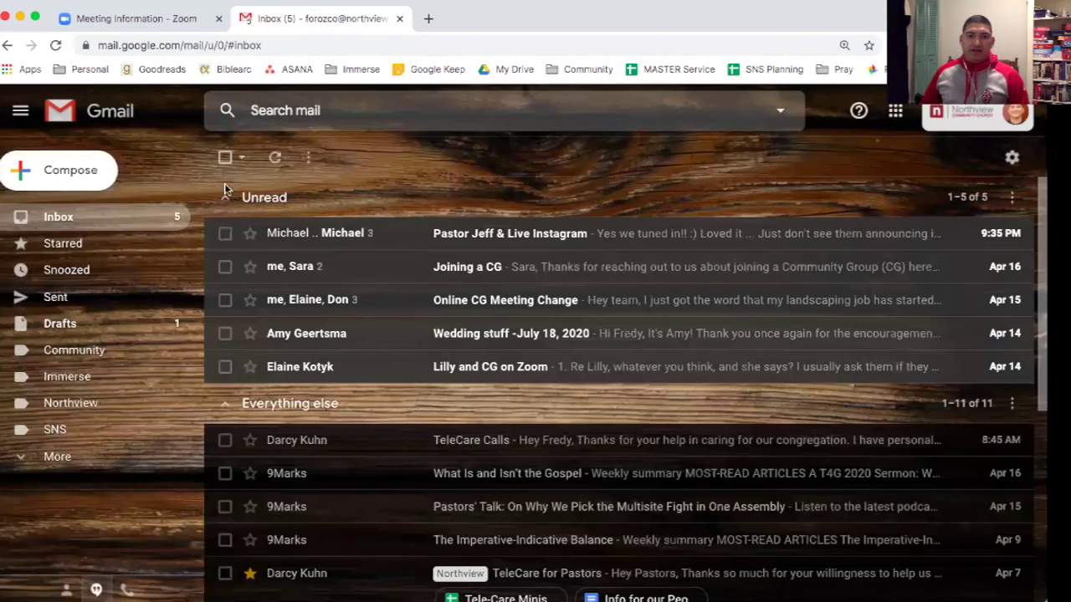
Start a new email and add the attendee as recipient from the suggested contacts
left_click(87, 176)
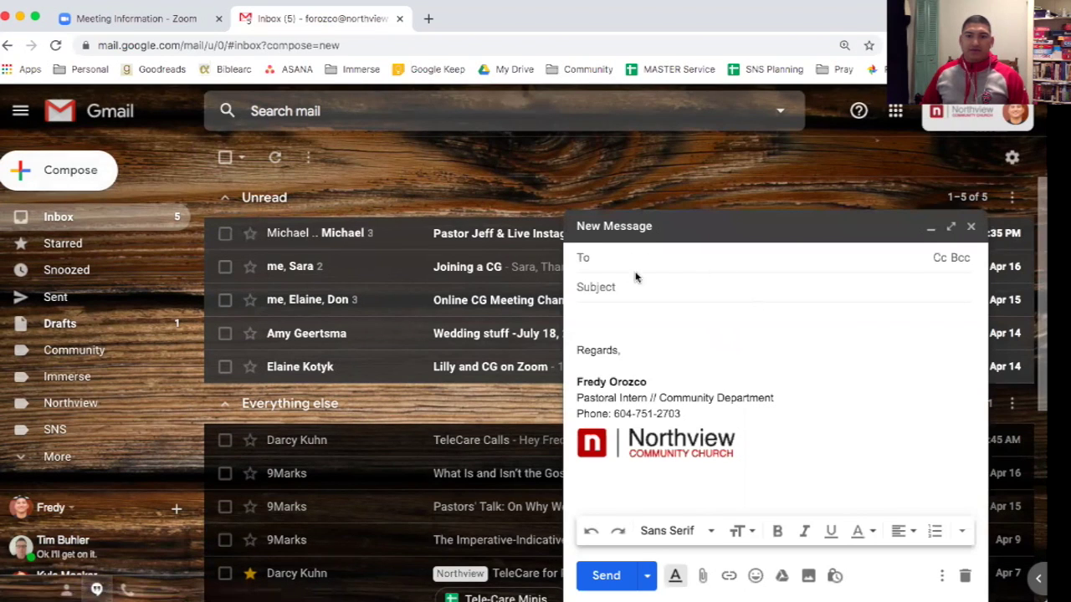
type("Daracy")
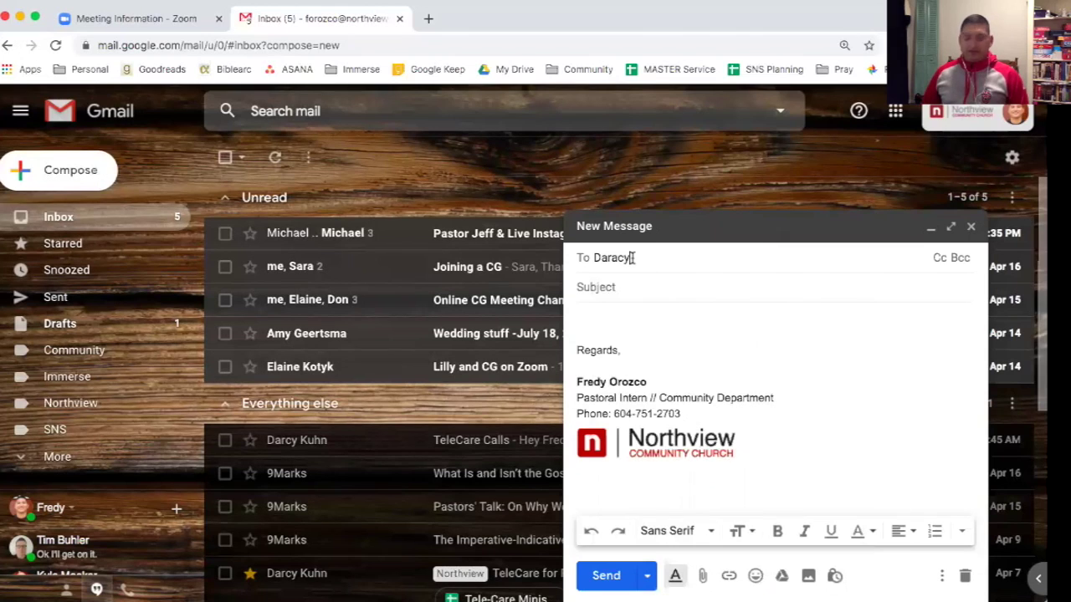
key("BackSpace")
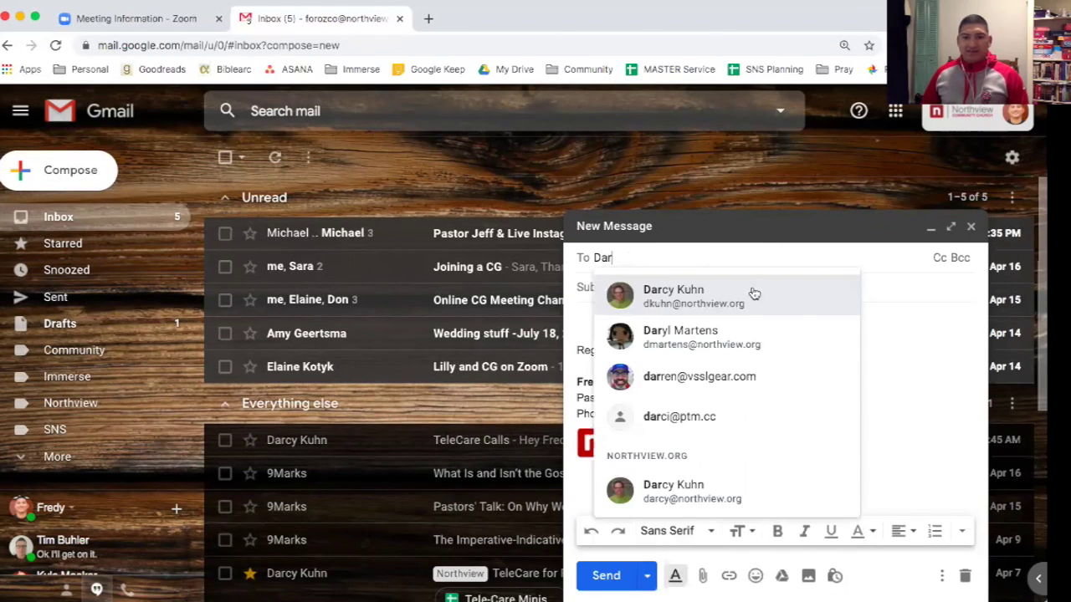
left_click(705, 289)
Give the email the subject "CG Invite" and paste the copied Zoom invitation into its body
left_click(637, 291)
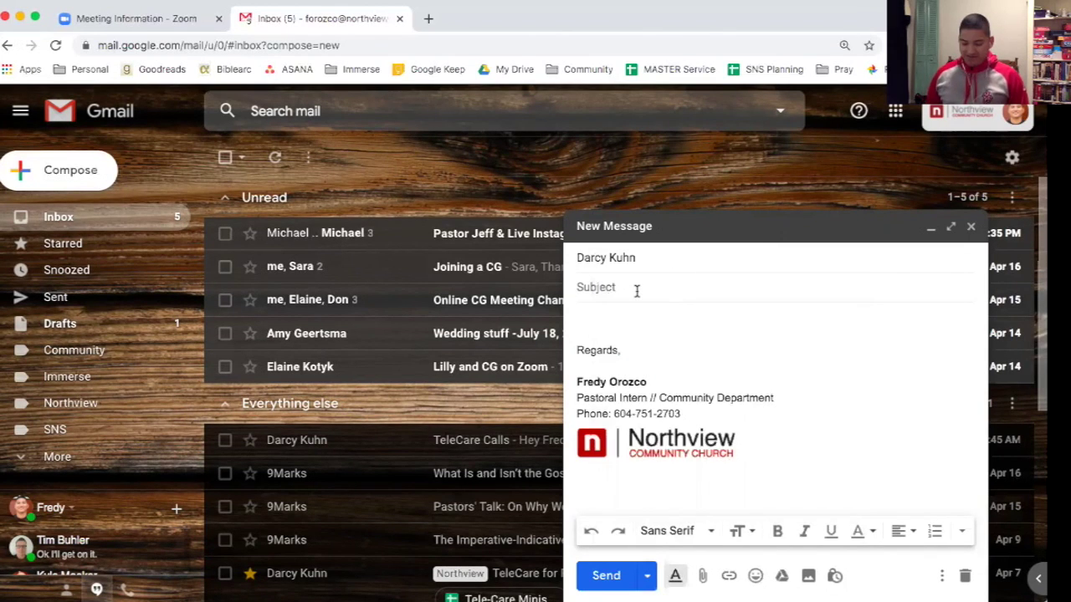
type("CG Invi")
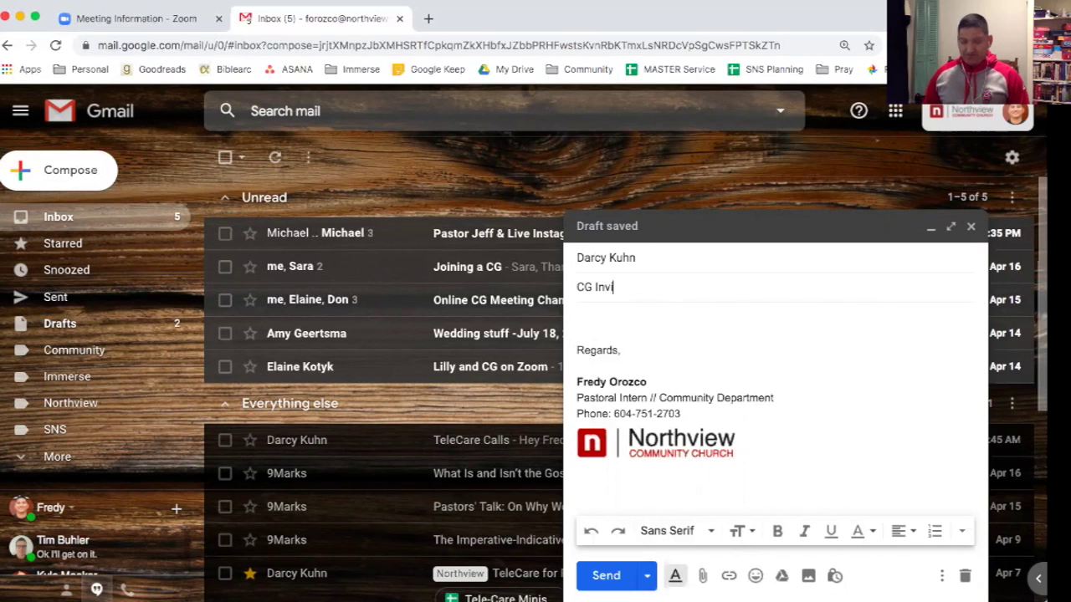
type("te")
key("Tab")
key("ctrl+v")
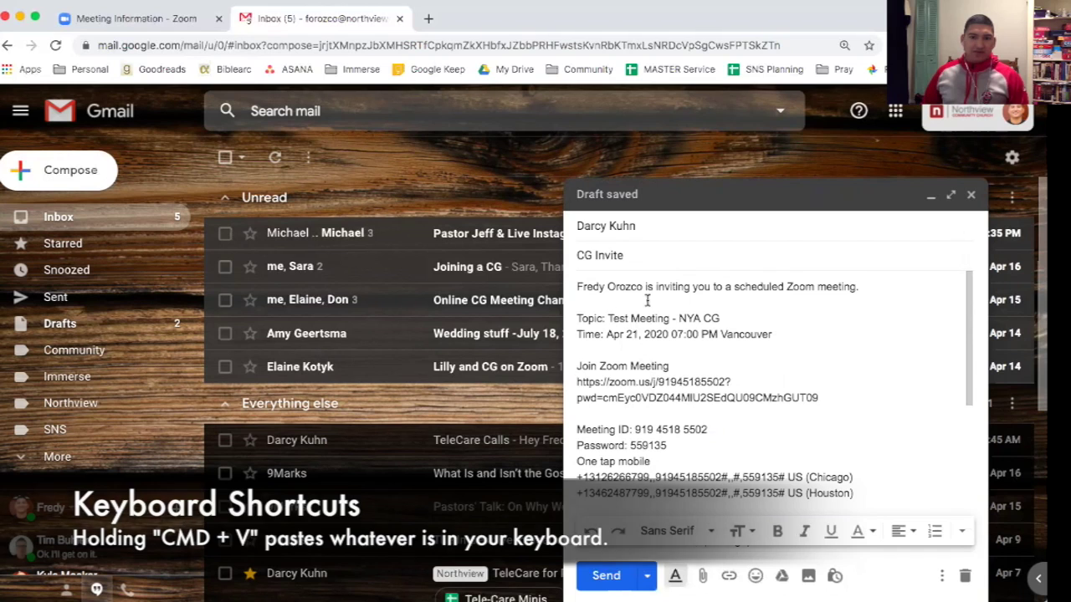
Turn the Join Zoom Meeting URL in the email body into a clickable link
scroll(645, 345, "down", 1)
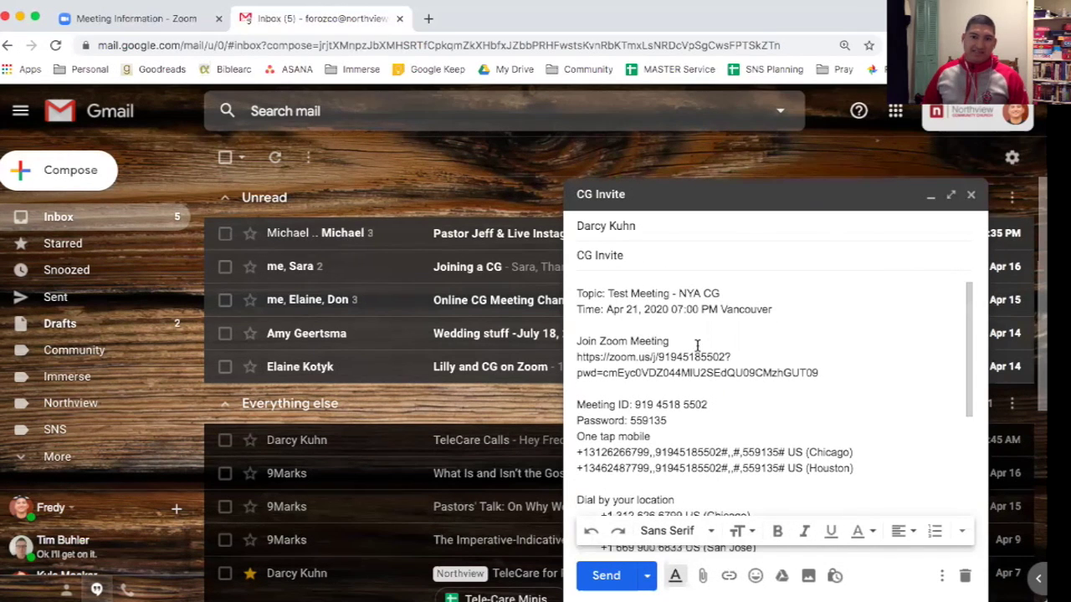
scroll(751, 299, "down", 1)
left_click_drag(824, 337, 576, 327)
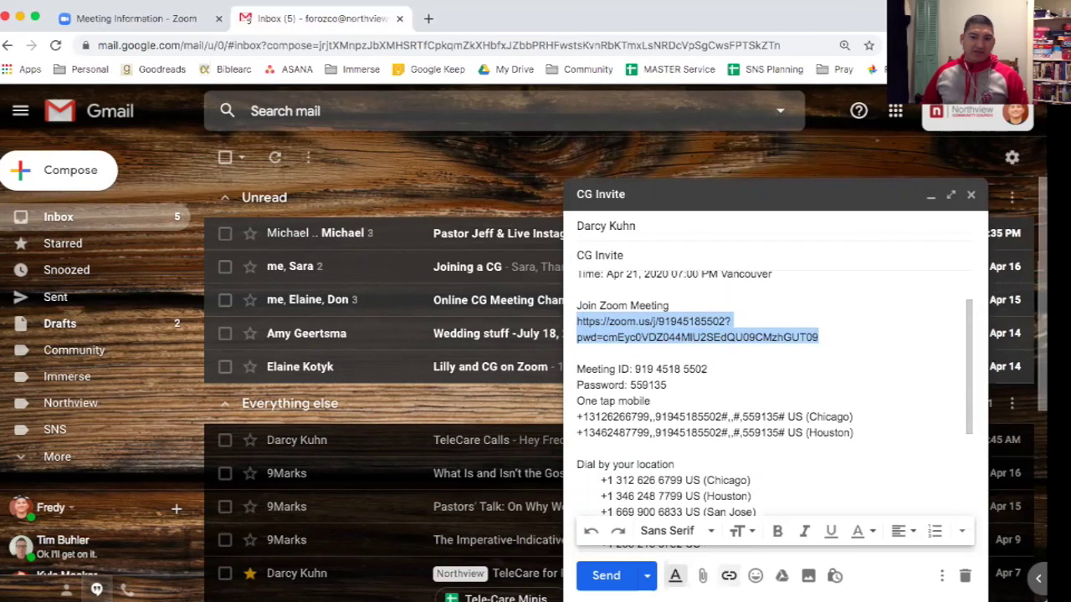
left_click(728, 576)
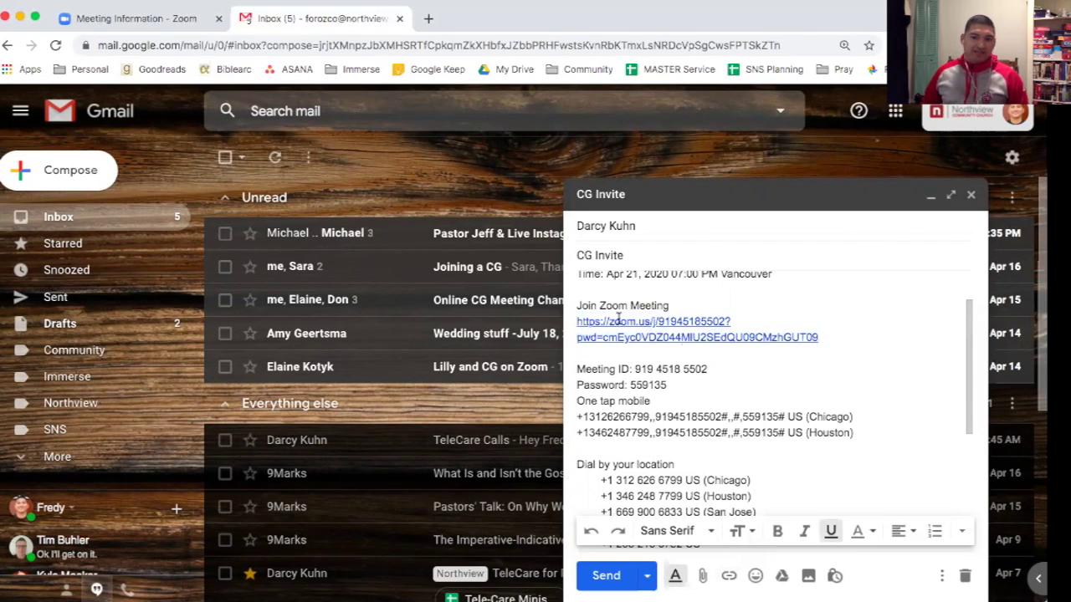
Delete the one tap mobile and dial-in details below the meeting password, and review the shortened invitation
scroll(655, 397, "down", 1)
scroll(655, 395, "down", 1)
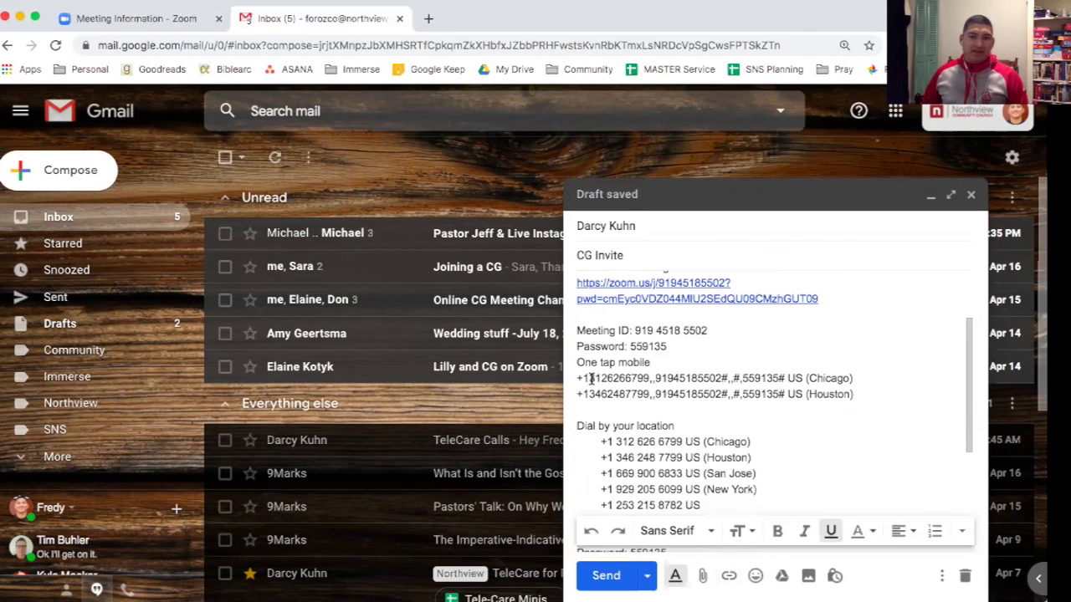
left_click_drag(575, 362, 862, 356)
key("BackSpace")
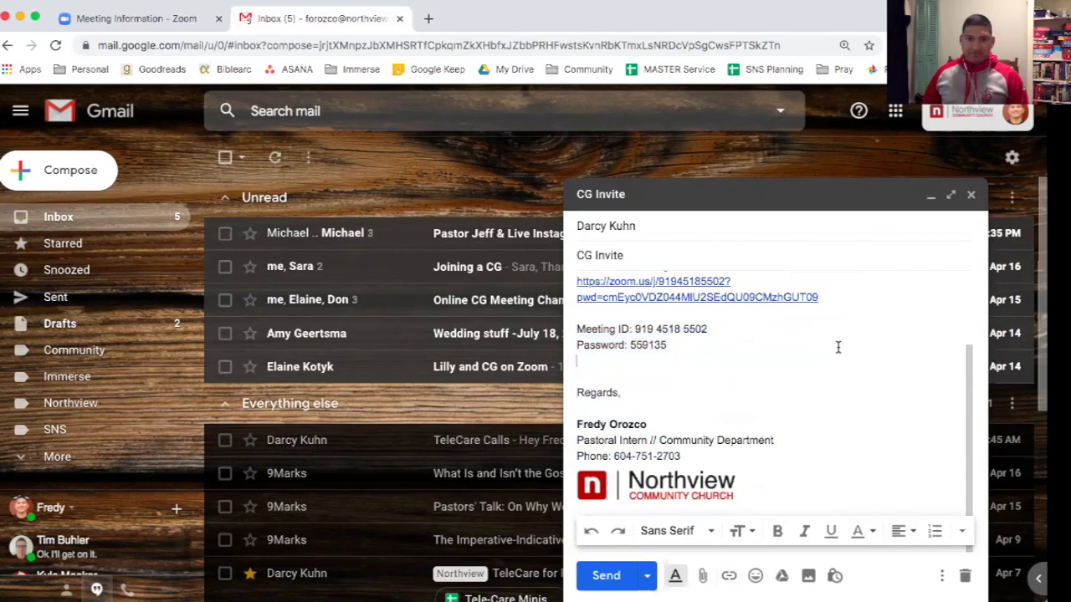
scroll(799, 345, "up", 3)
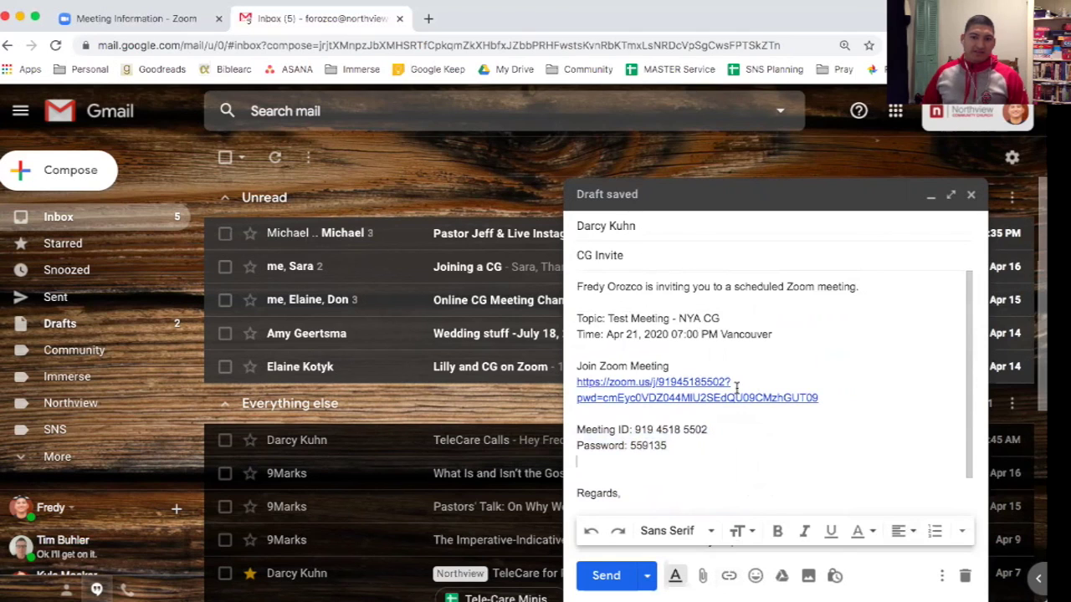
scroll(736, 385, "down", 3)
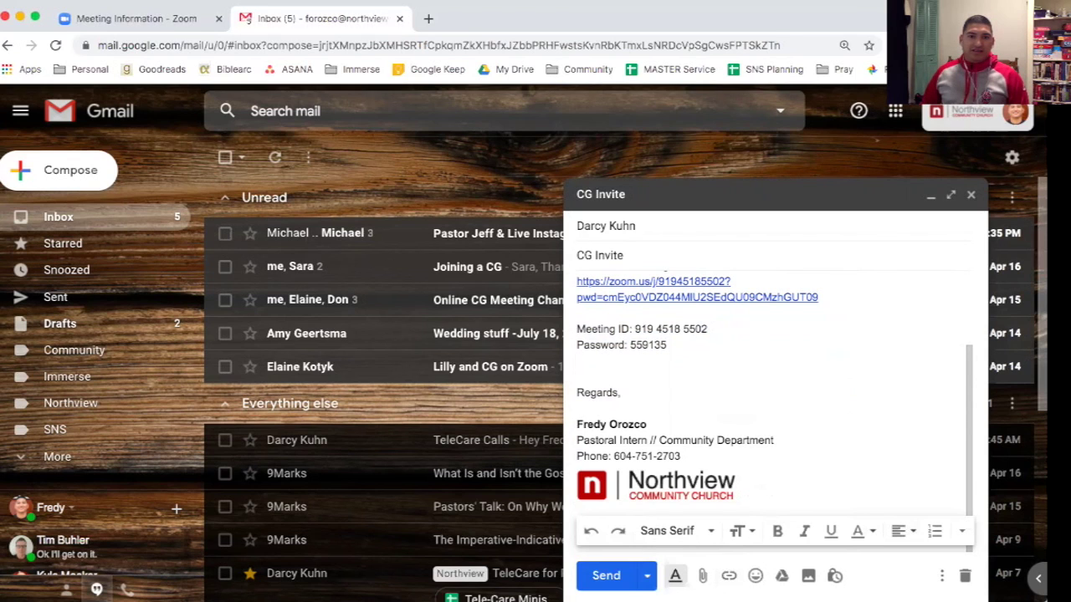
Switch back to the saved meeting's page on Zoom and look at its options for adding it to a calendar
left_click(118, 18)
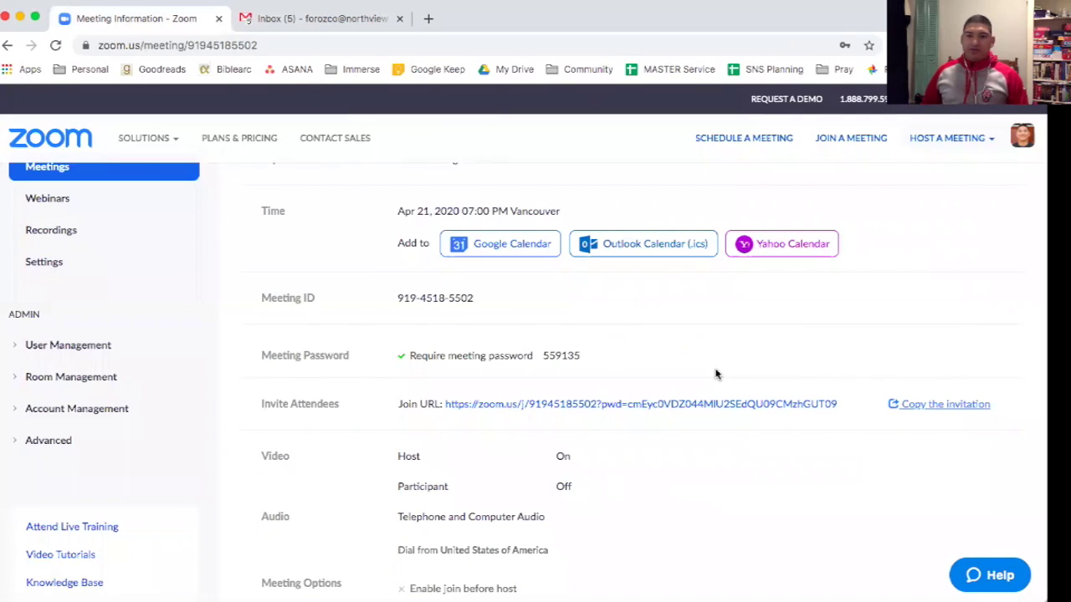
scroll(715, 374, "up", 2)
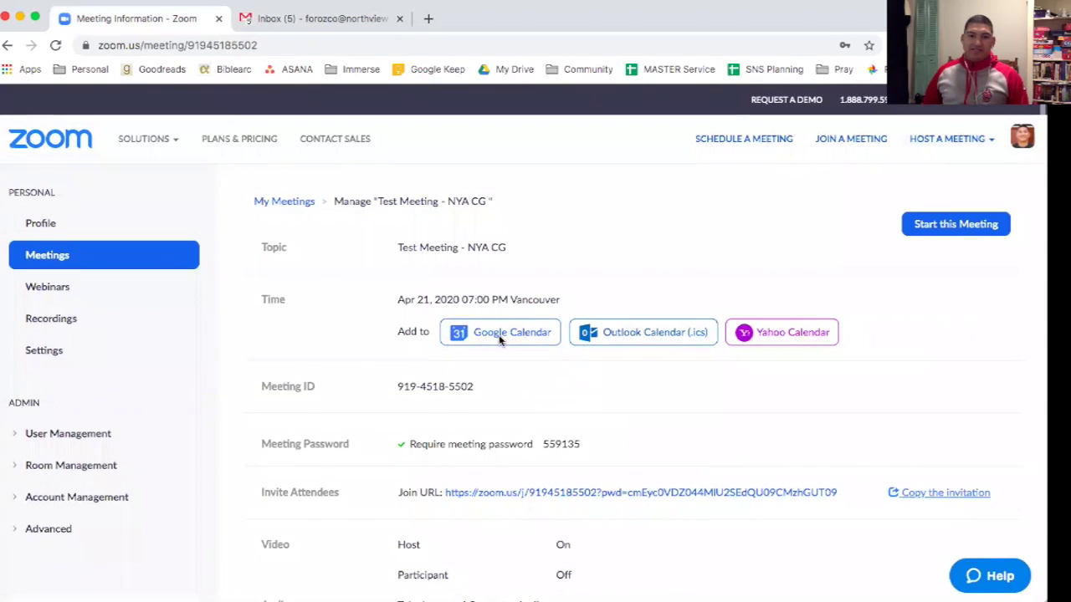